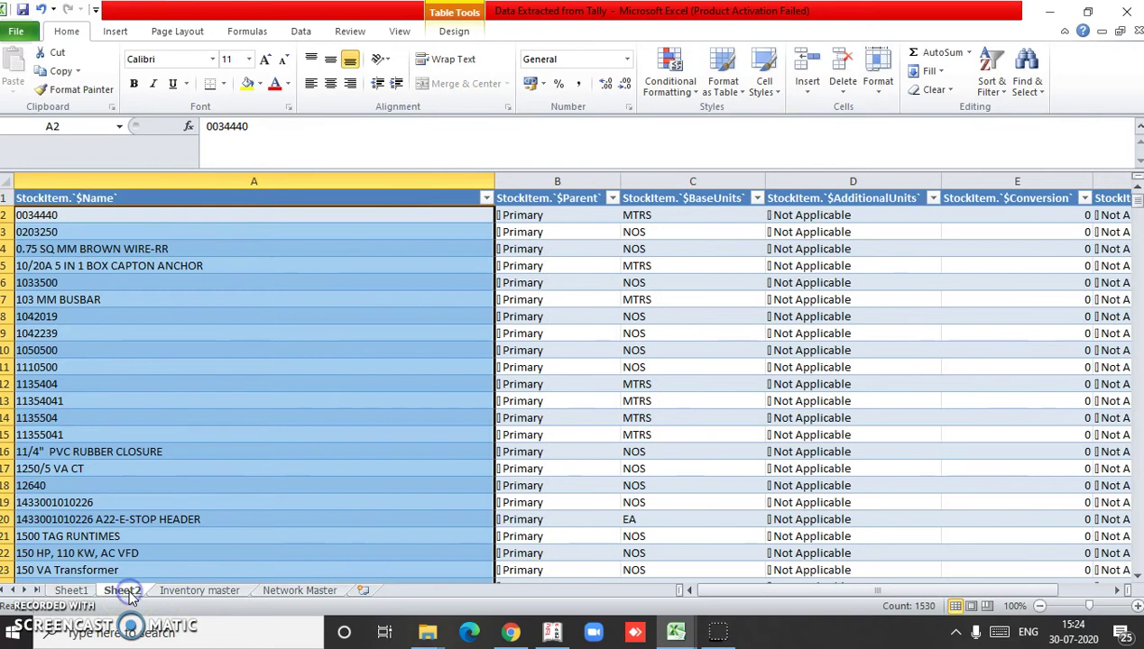
Review the column headers of the Inventory master and Network Master sheets, through to the Ownership column.
{"action": "left_click", "coordinate": [190, 591]}
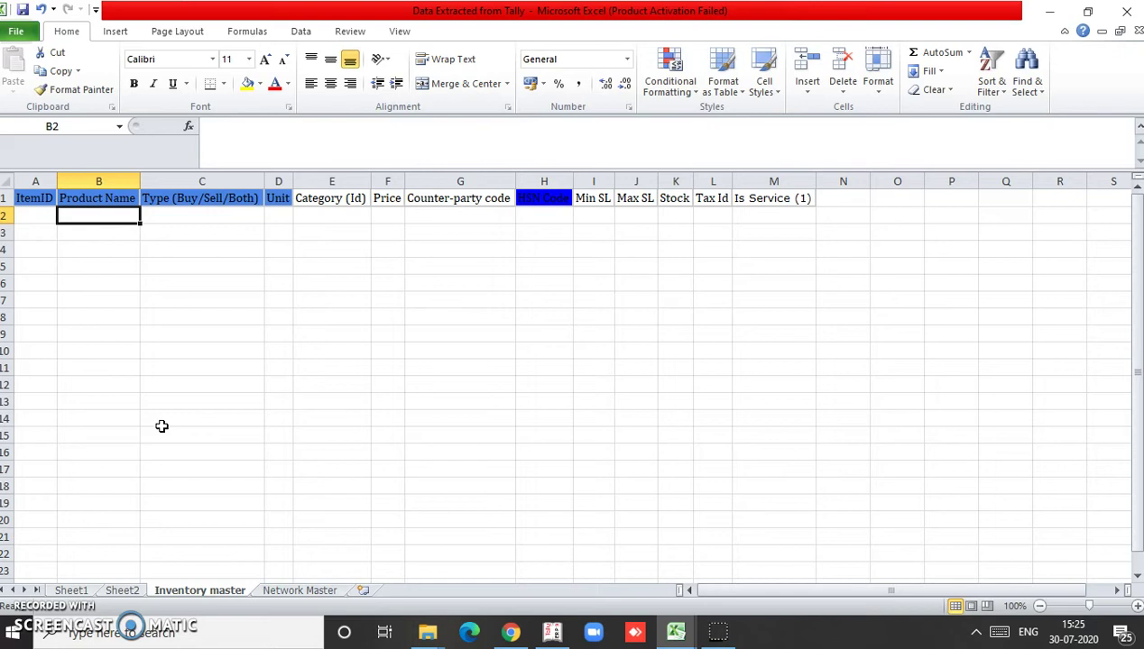
{"action": "left_click", "coordinate": [292, 588]}
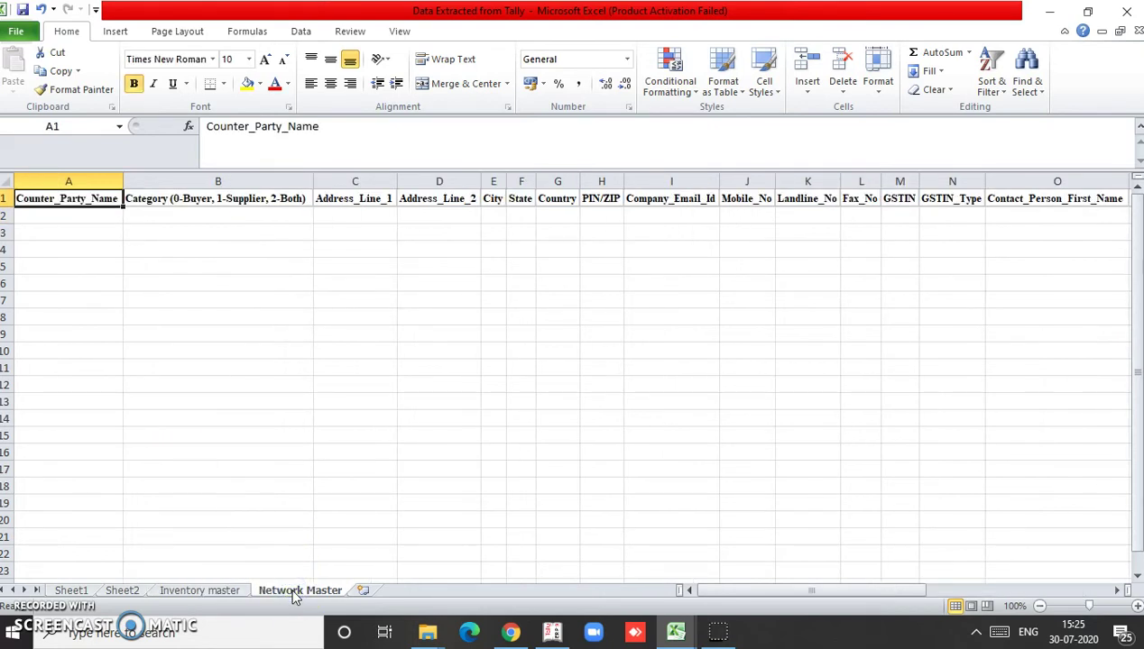
{"action": "key", "text": "Right"}
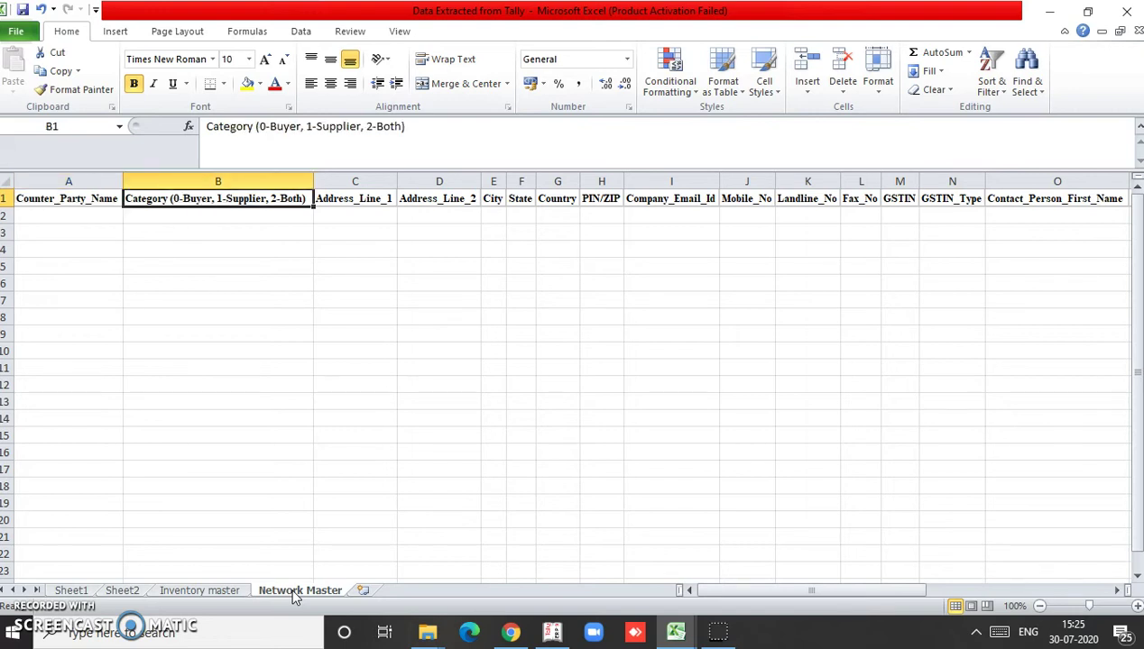
{"action": "key", "text": "Right"}
{"action": "key", "text": "Right"}
{"action": "key", "text": "Right"}
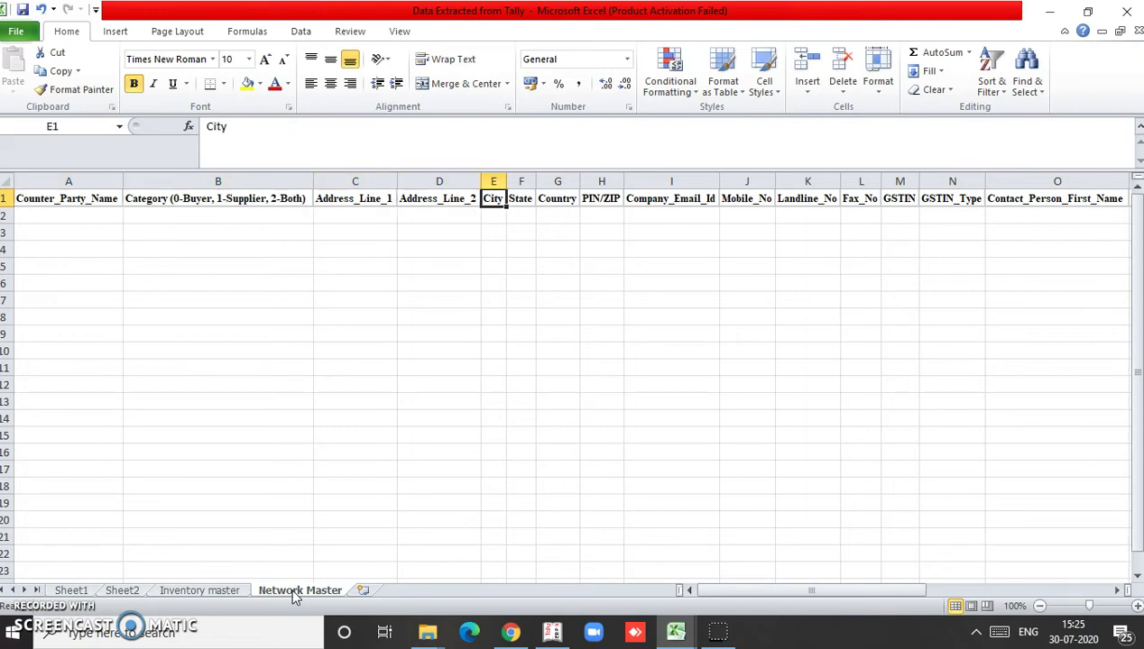
{"action": "key", "text": "Right"}
{"action": "key", "text": "Right"}
{"action": "key", "text": "Right"}
{"action": "key", "text": "Right"}
{"action": "key", "text": "Right"}
{"action": "key", "text": "Right"}
{"action": "key", "text": "Right"}
{"action": "key", "text": "Right"}
{"action": "key", "text": "Right"}
{"action": "key", "text": "Right"}
{"action": "key", "text": "Right"}
{"action": "key", "text": "Right"}
{"action": "key", "text": "Right"}
{"action": "key", "text": "Right"}
{"action": "key", "text": "Right"}
{"action": "key", "text": "Right"}
{"action": "key", "text": "Right"}
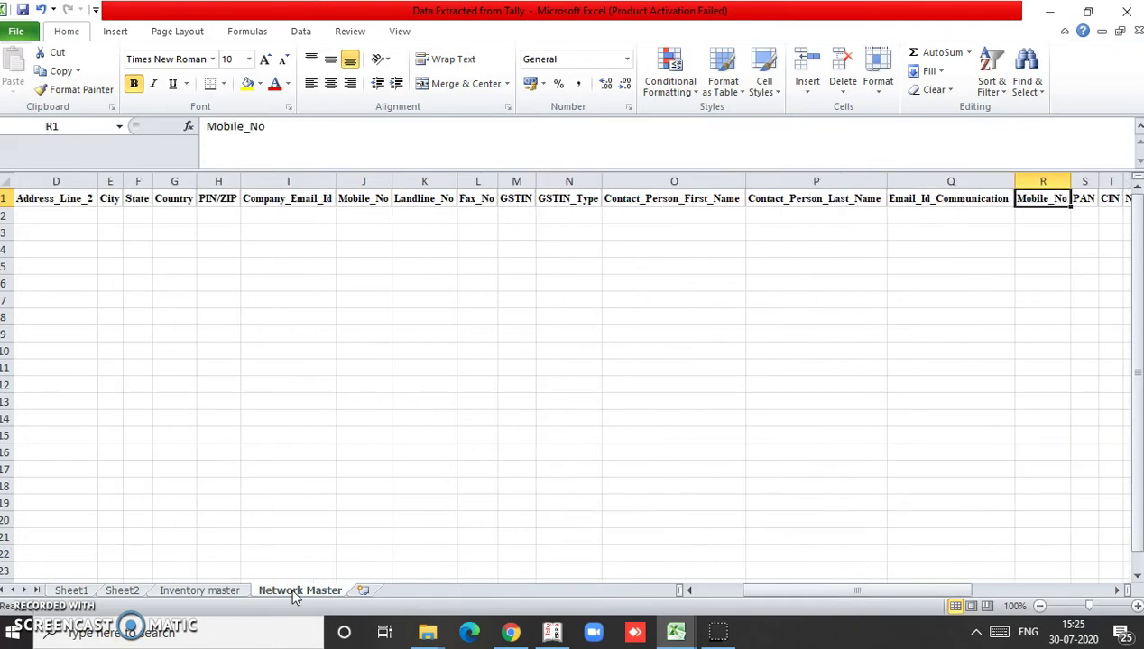
{"action": "key", "text": "Right"}
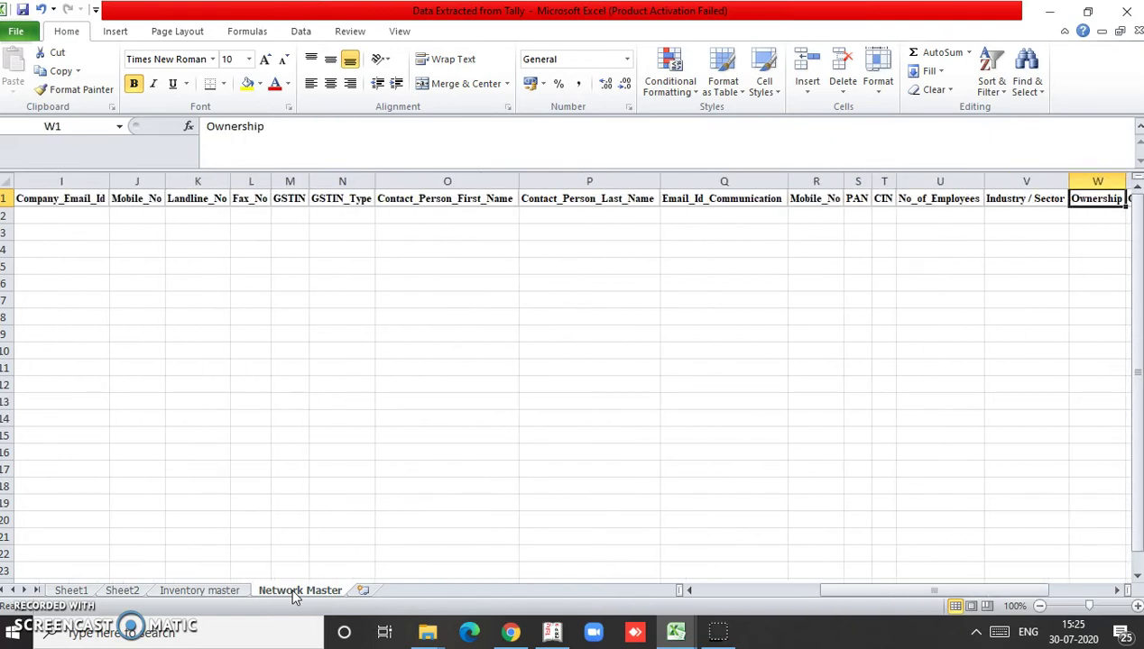
{"action": "key", "text": "ctrl+Home"}
Copy the stock item names from Sheet2 into the Product Name column of Inventory master, starting at B2.
{"action": "left_click", "coordinate": [221, 596]}
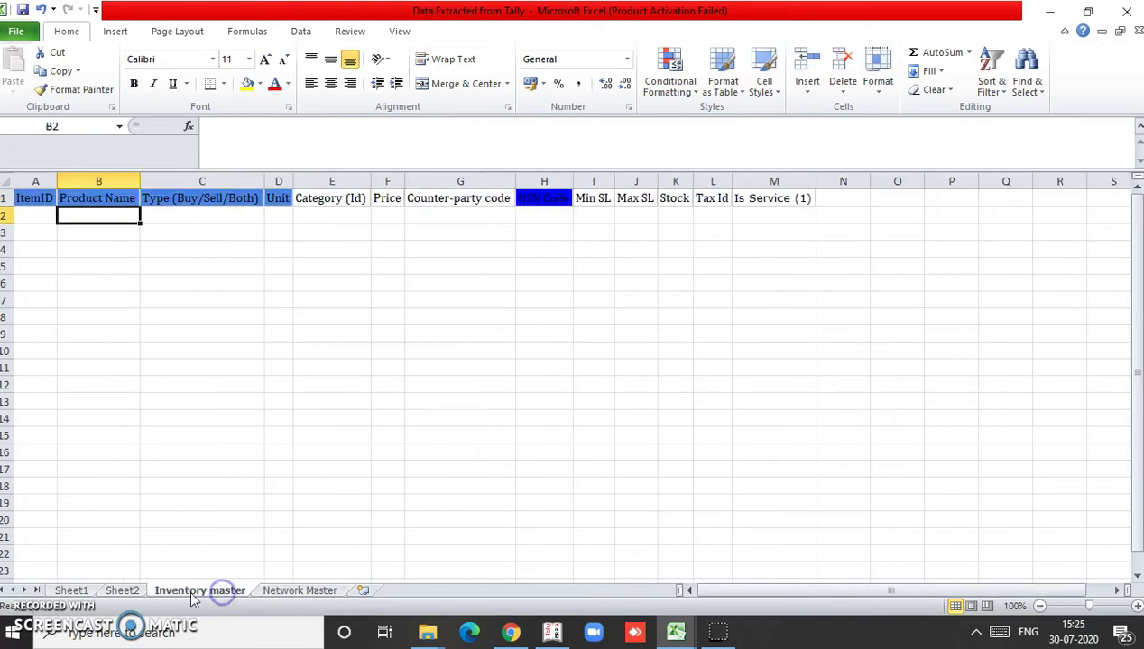
{"action": "left_click", "coordinate": [124, 591]}
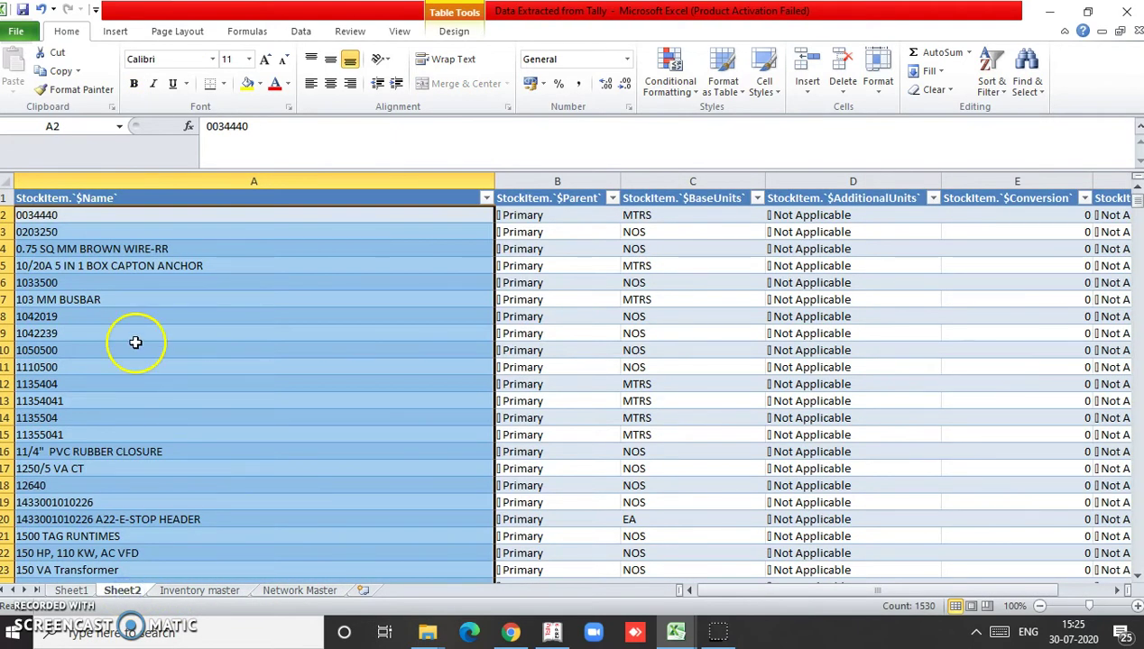
{"action": "left_click", "coordinate": [214, 594]}
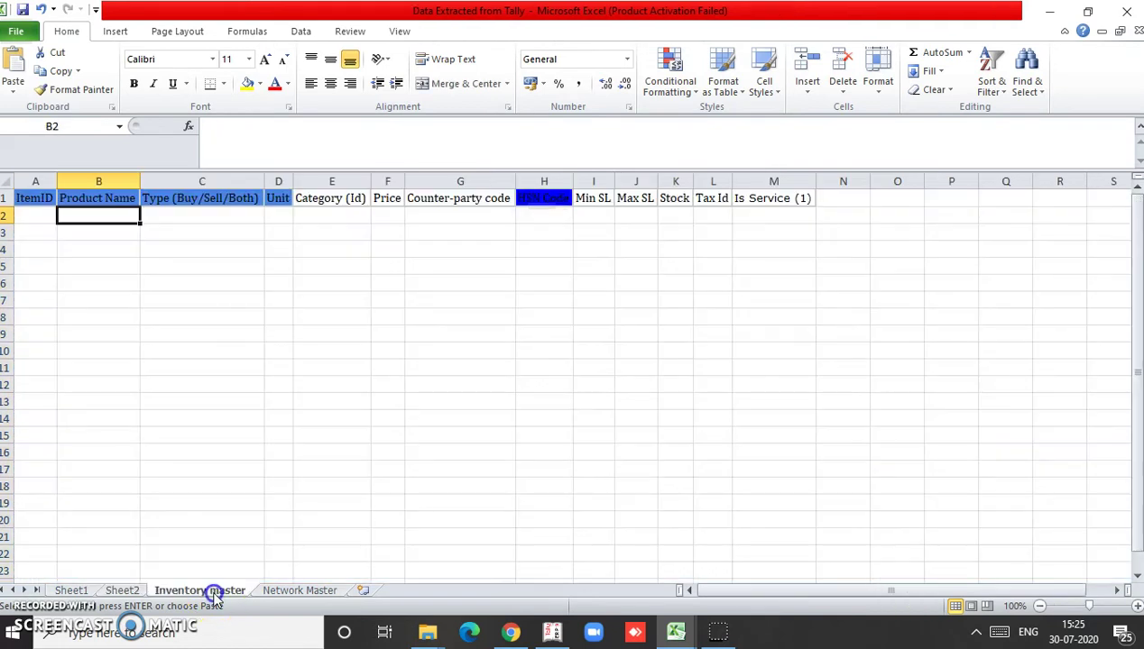
{"action": "key", "text": "ctrl+v"}
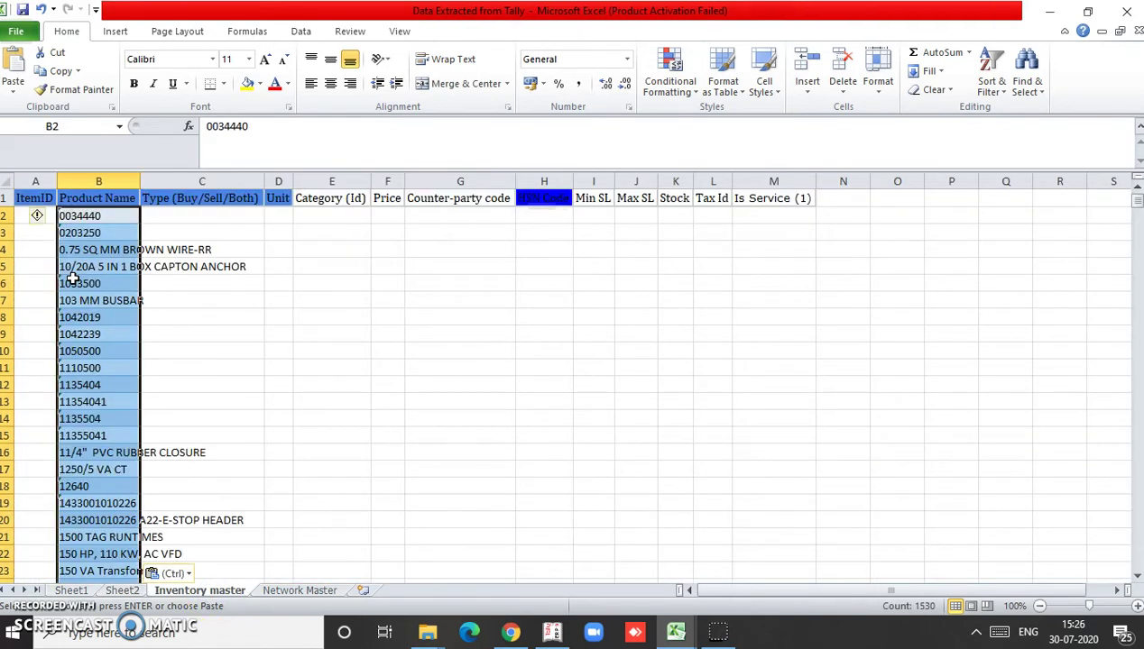
Convert the product names stored as text numbers in column B to real numbers.
{"action": "left_click", "coordinate": [40, 217]}
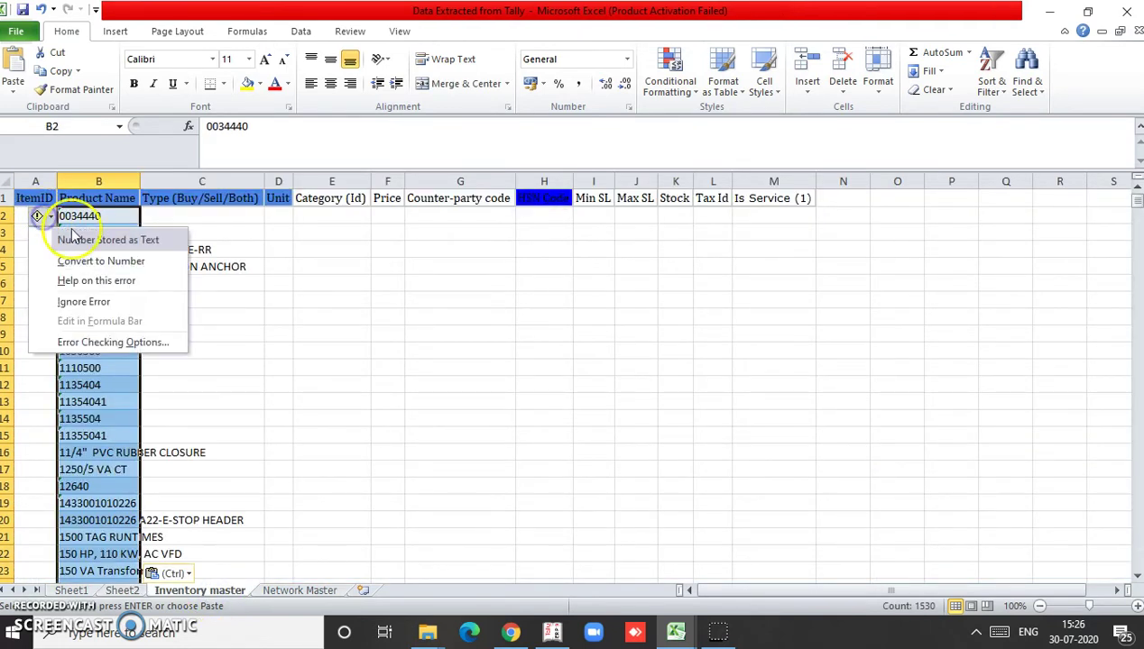
{"action": "left_click", "coordinate": [90, 260]}
{"action": "left_click", "coordinate": [89, 220]}
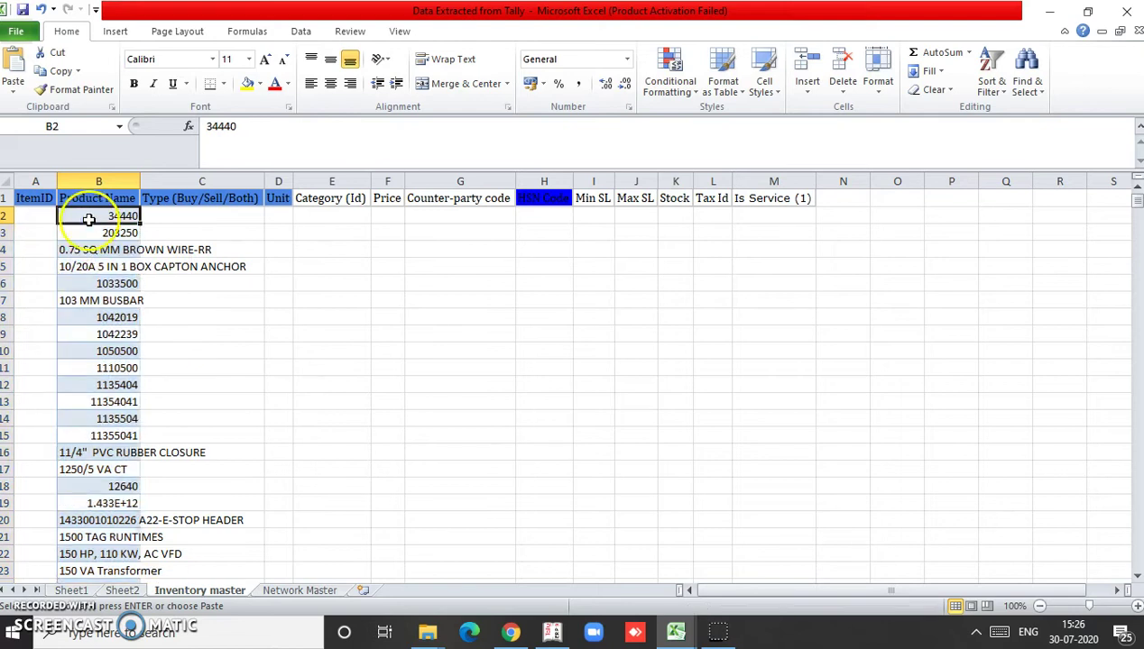
Enter the formula =CLEAN((TRIM(B2))) in C2 to clean up the first product name.
{"action": "left_click", "coordinate": [169, 217]}
{"action": "type", "text": "="}
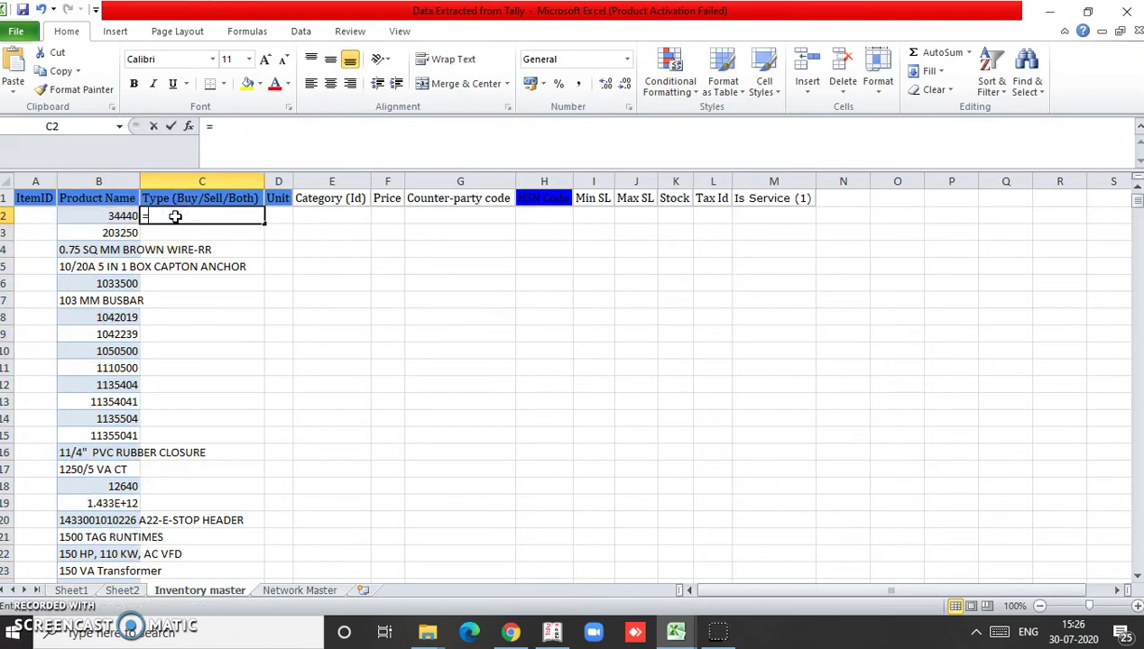
{"action": "type", "text": "cle"}
{"action": "key", "text": "Tab"}
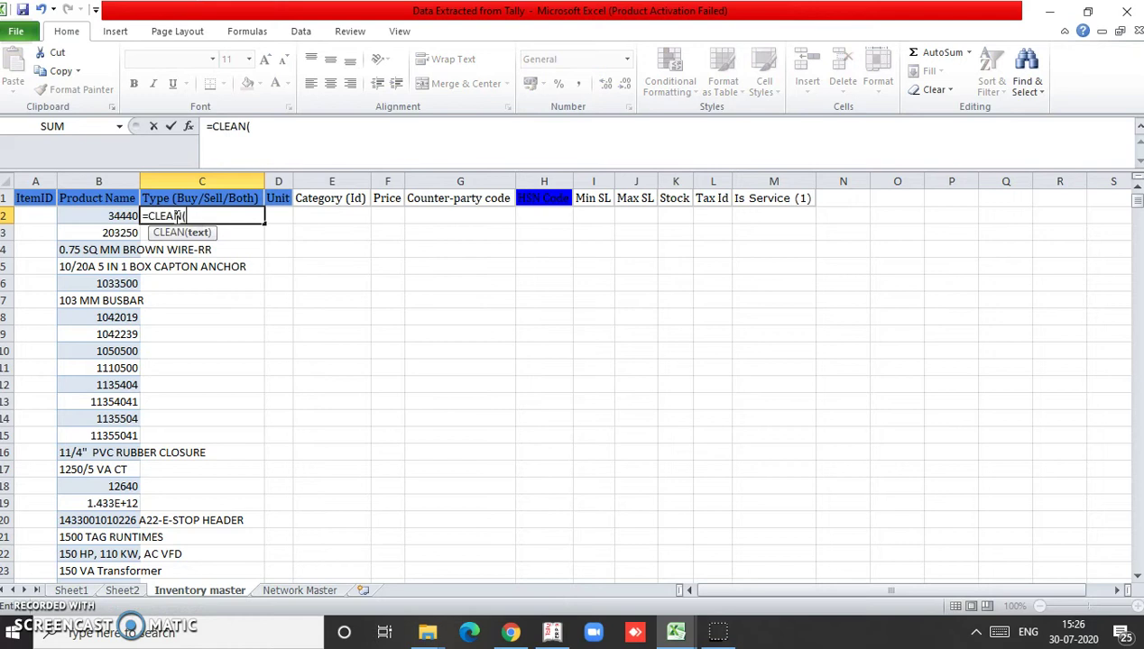
{"action": "type", "text": "(tri"}
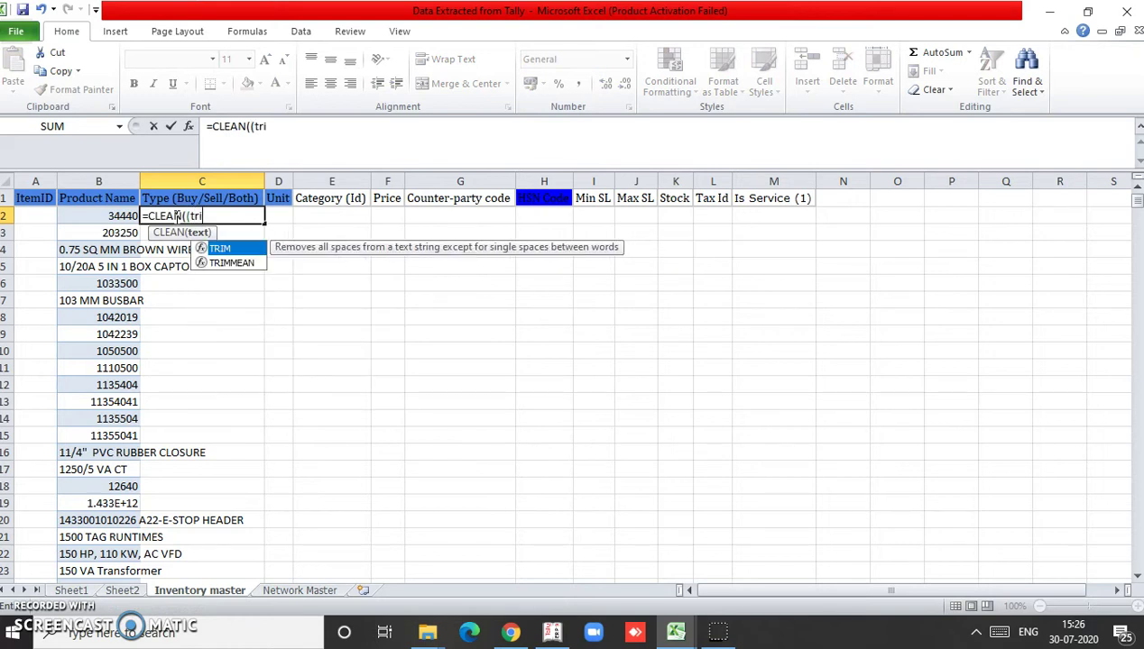
{"action": "key", "text": "Tab"}
{"action": "key", "text": "Left"}
{"action": "key", "text": "Return"}
{"action": "key", "text": "Return"}
Fill the cleaning formula from C2 down column C to row 1531.
{"action": "key", "text": "Left"}
{"action": "key", "text": "ctrl+Down"}
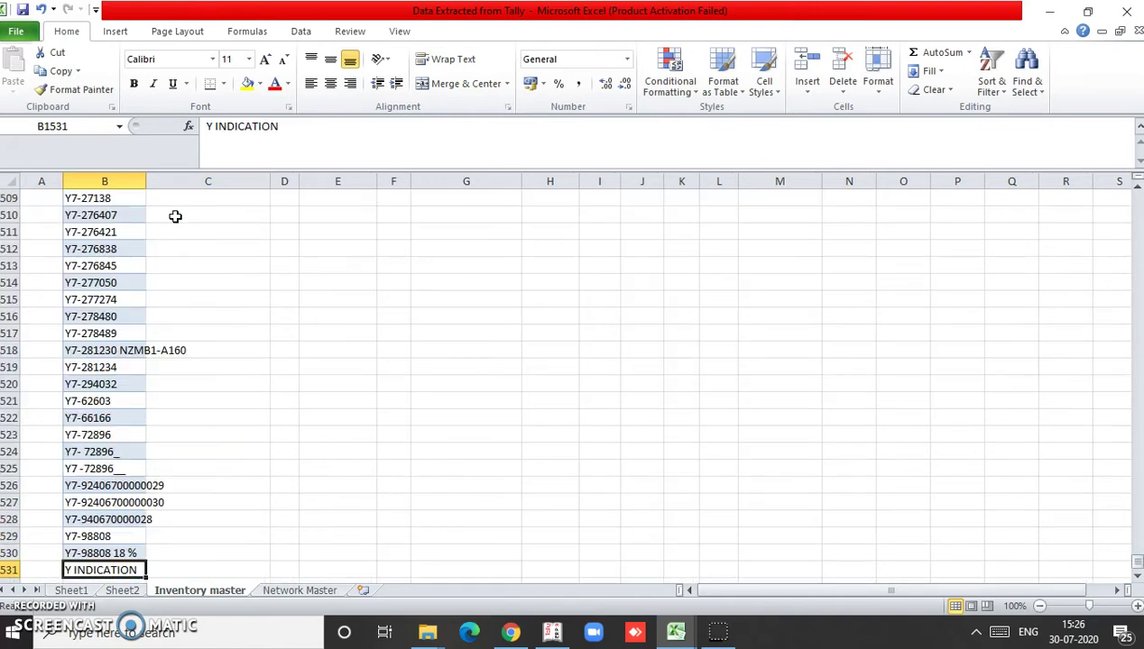
{"action": "key", "text": "Right"}
{"action": "key", "text": "ctrl+shift+Up"}
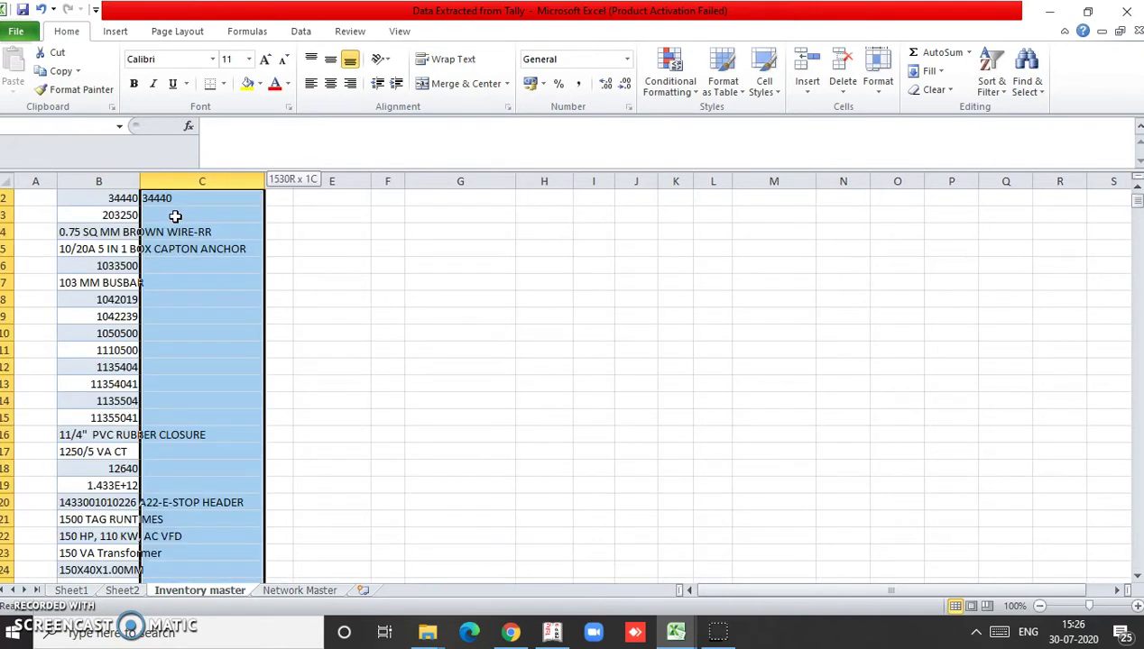
{"action": "key", "text": "ctrl+d"}
Copy the cleaned names from column C over the Product Name column as values only, starting at B2.
{"action": "key", "text": "ctrl+c"}
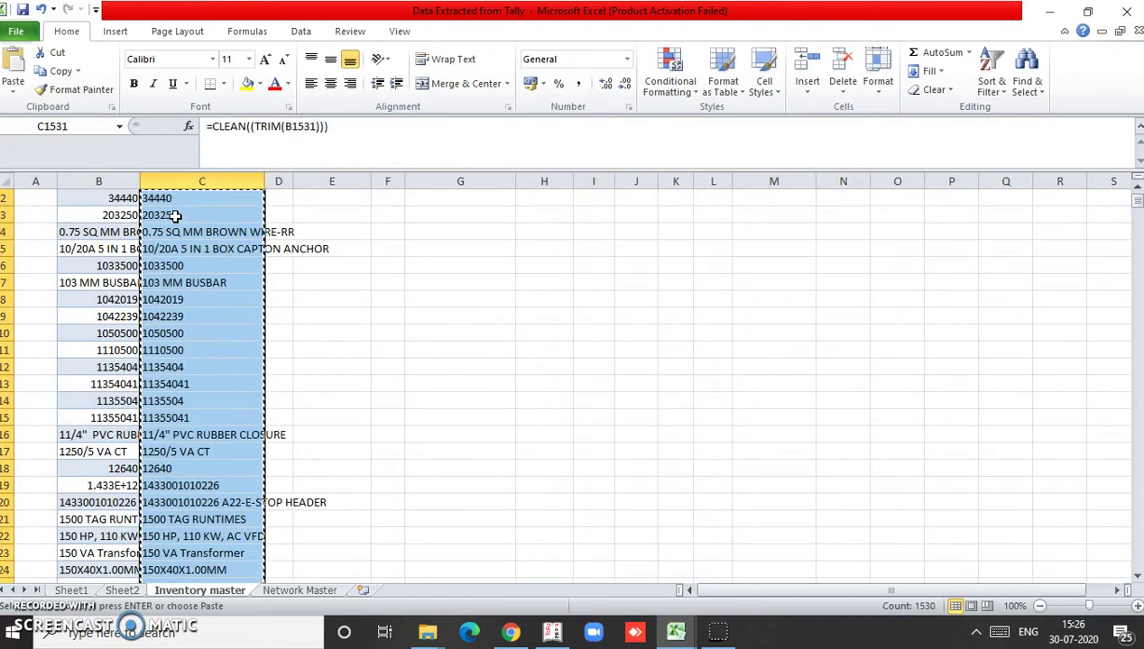
{"action": "key", "text": "ctrl+Up"}
{"action": "key", "text": "Down"}
{"action": "key", "text": "Left"}
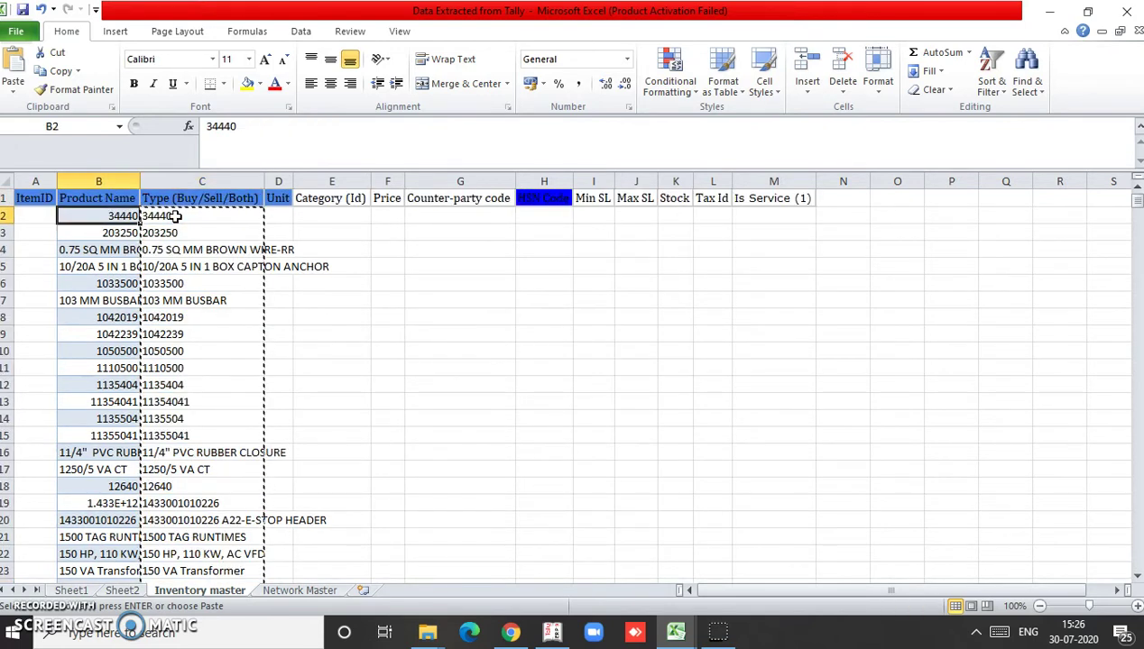
{"action": "key", "text": "ctrl+v"}
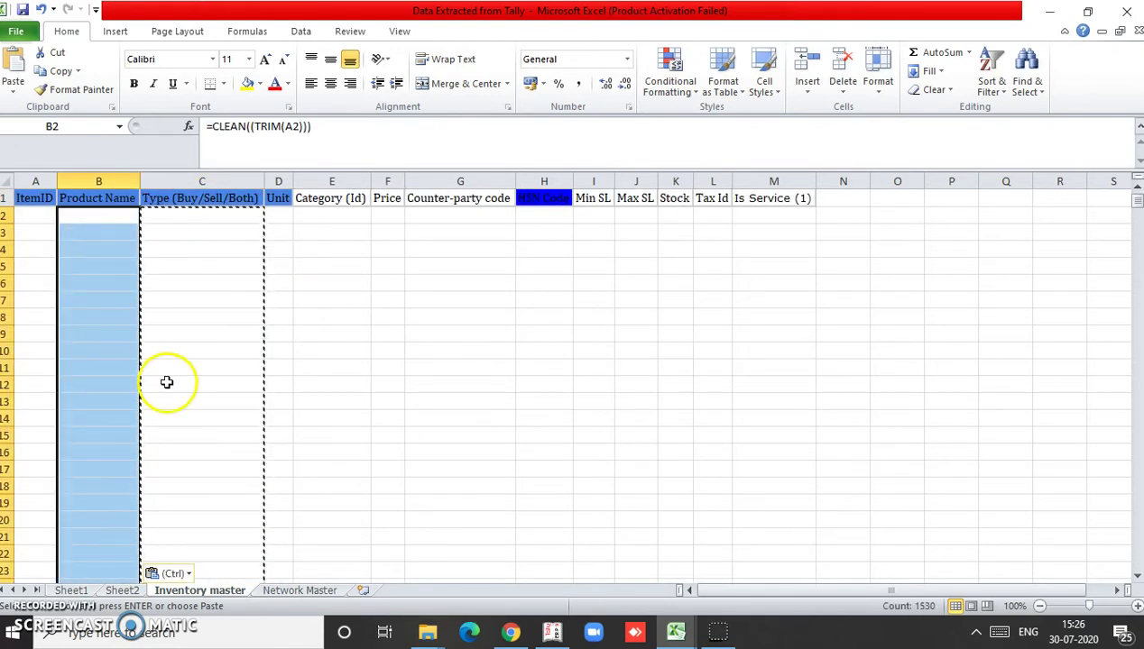
{"action": "left_click", "coordinate": [176, 575]}
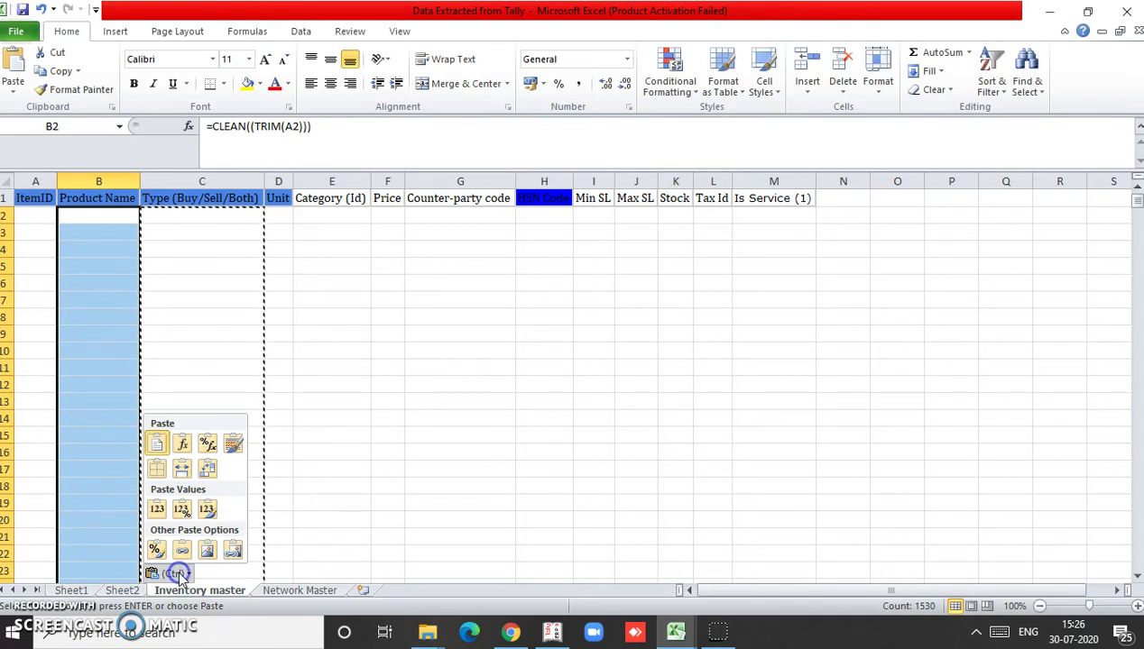
{"action": "left_click", "coordinate": [157, 509]}
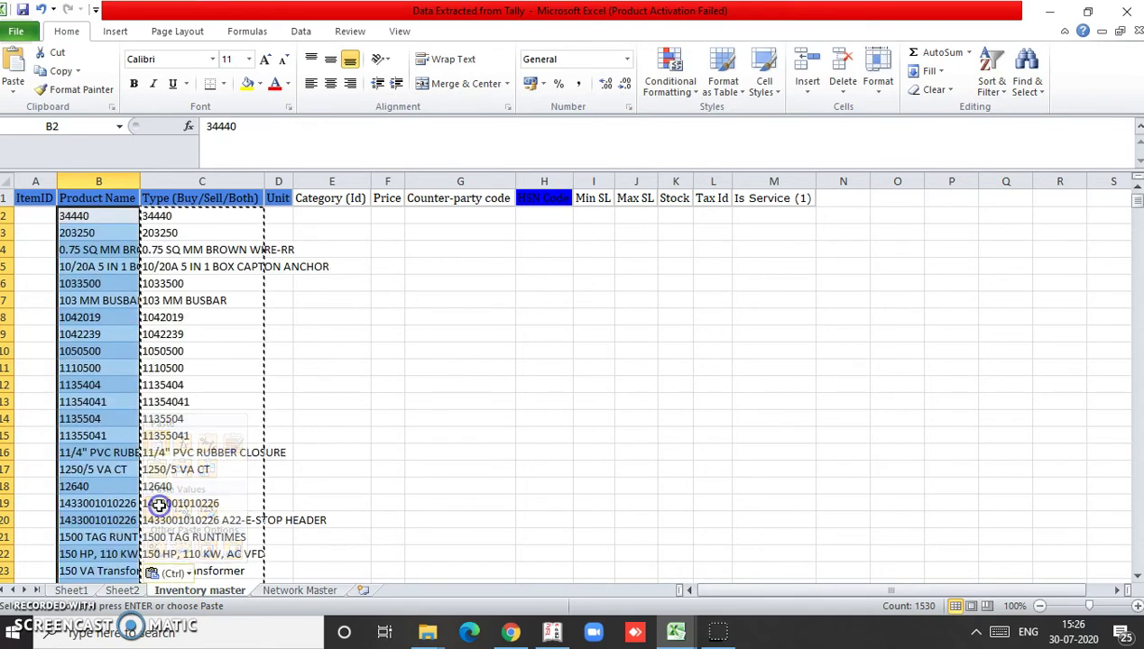
Clear the helper formulas from column C below the Type (Buy/Sell/Both) header.
{"action": "left_click", "coordinate": [230, 216]}
{"action": "key", "text": "ctrl+shift+Down"}
{"action": "key", "text": "Delete"}
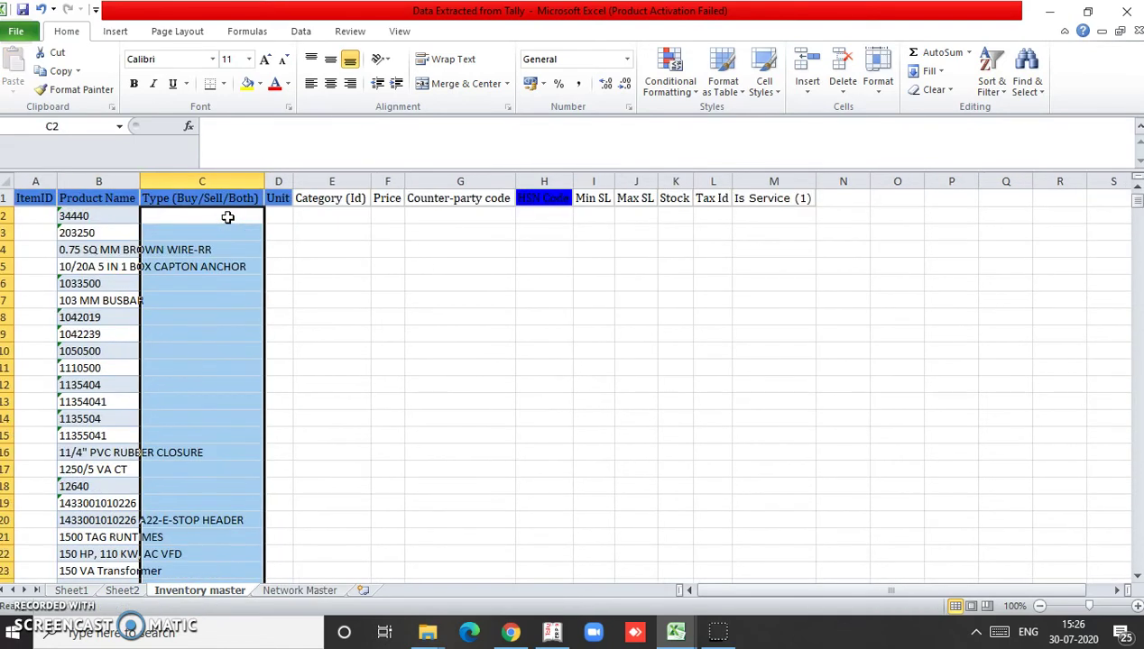
{"action": "key", "text": "Up"}
{"action": "left_click", "coordinate": [227, 217]}
{"action": "key", "text": "Home"}
{"action": "key", "text": "Right"}
{"action": "key", "text": "Right"}
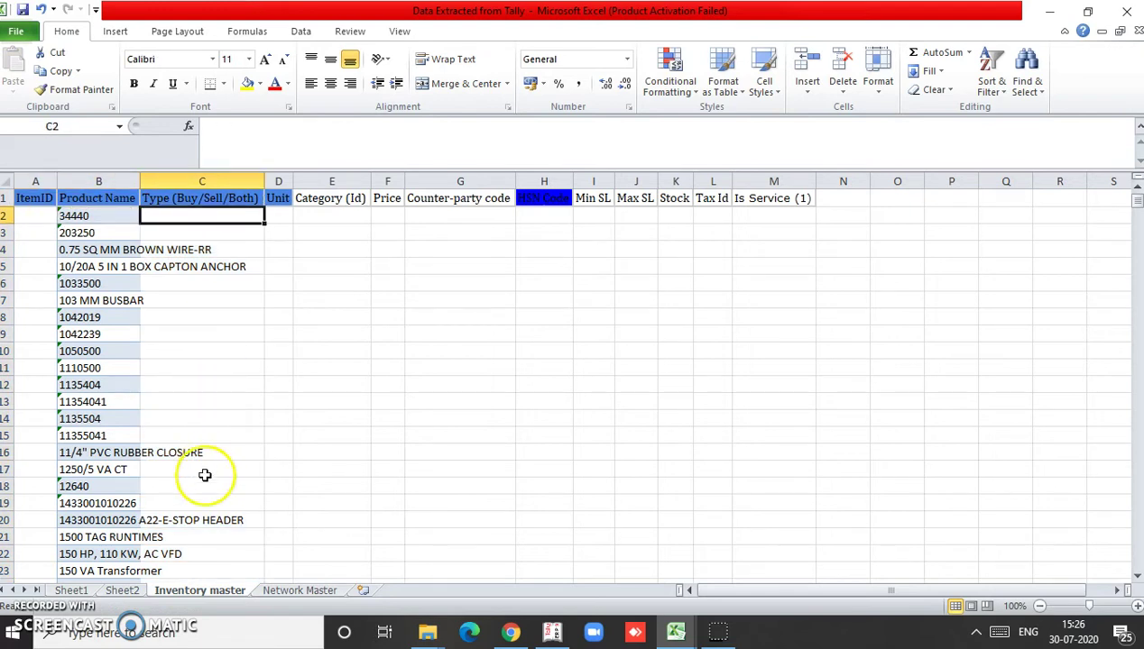
Examine the columns and the last rows of the stock item table in Sheet2.
{"action": "left_click", "coordinate": [122, 590]}
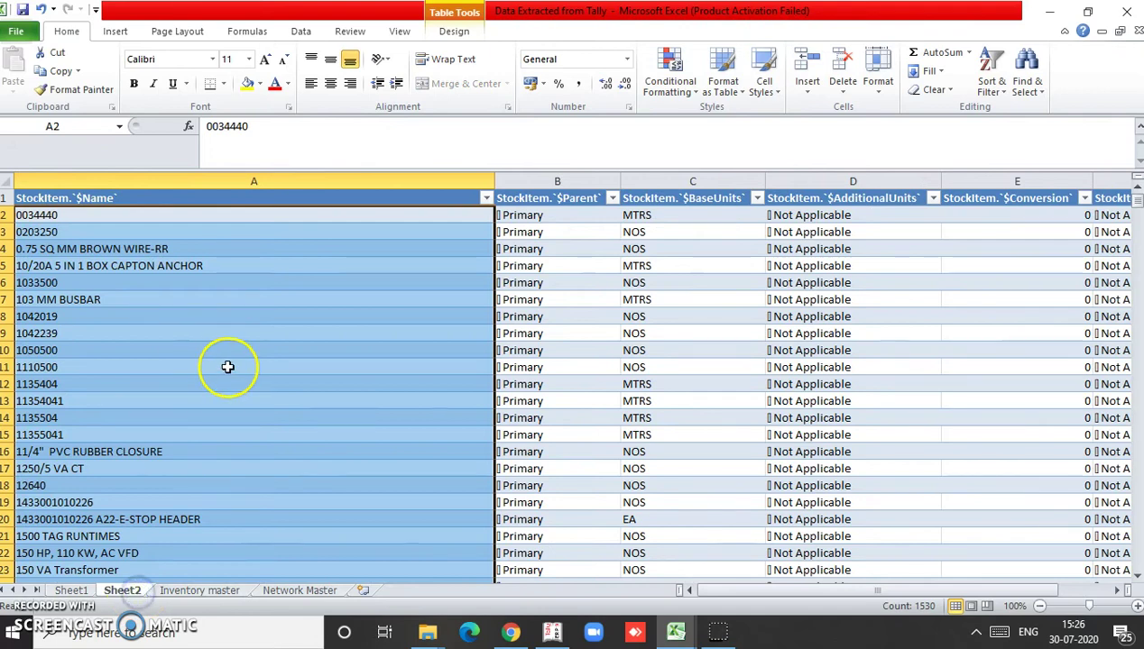
{"action": "key", "text": "Right"}
{"action": "key", "text": "Right"}
{"action": "key", "text": "Right"}
{"action": "key", "text": "Right"}
{"action": "key", "text": "Right"}
{"action": "key", "text": "Right"}
{"action": "key", "text": "Left"}
{"action": "key", "text": "Left"}
{"action": "key", "text": "Left"}
{"action": "key", "text": "Left"}
{"action": "key", "text": "Left"}
{"action": "key", "text": "Left"}
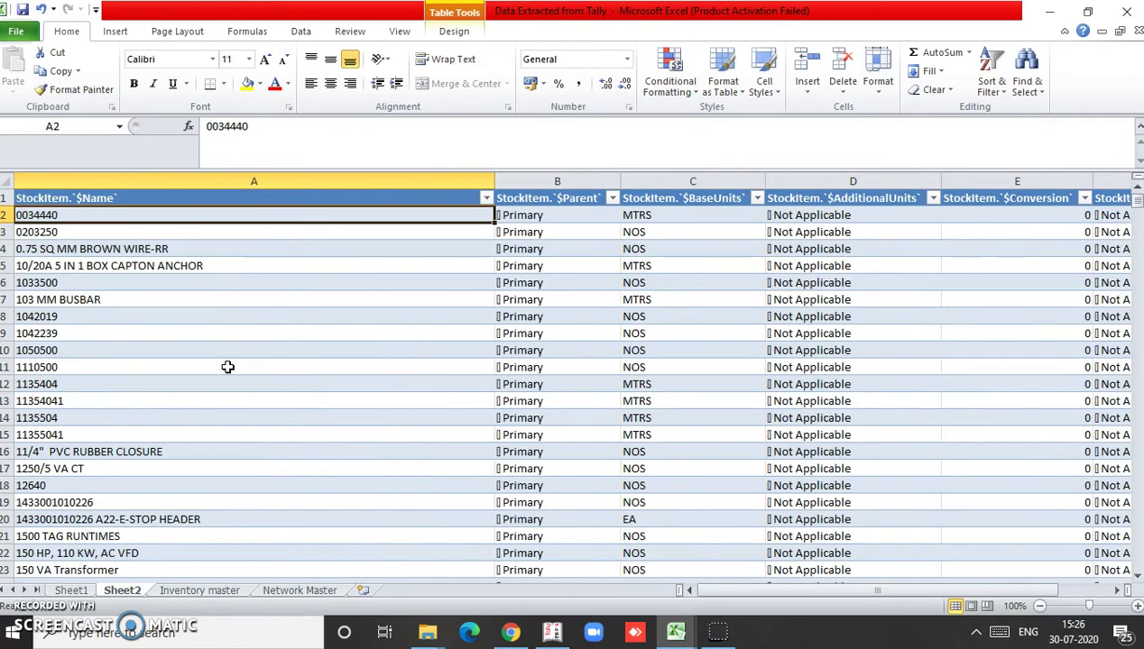
{"action": "key", "text": "ctrl+Down"}
{"action": "key", "text": "Right"}
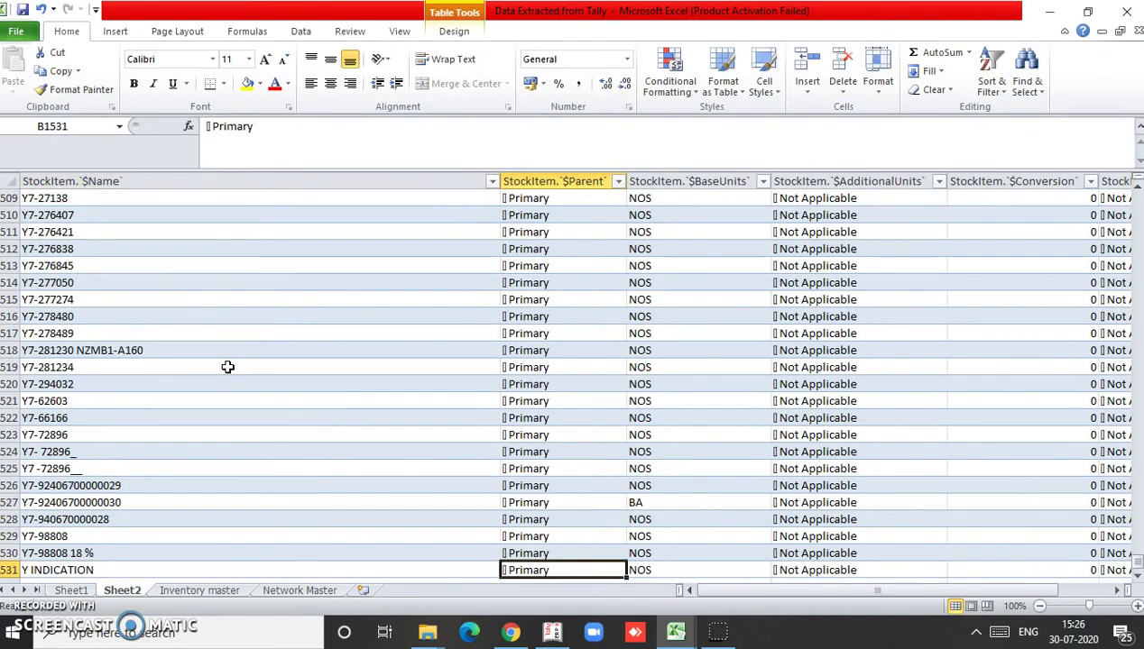
{"action": "key", "text": "ctrl+Up"}
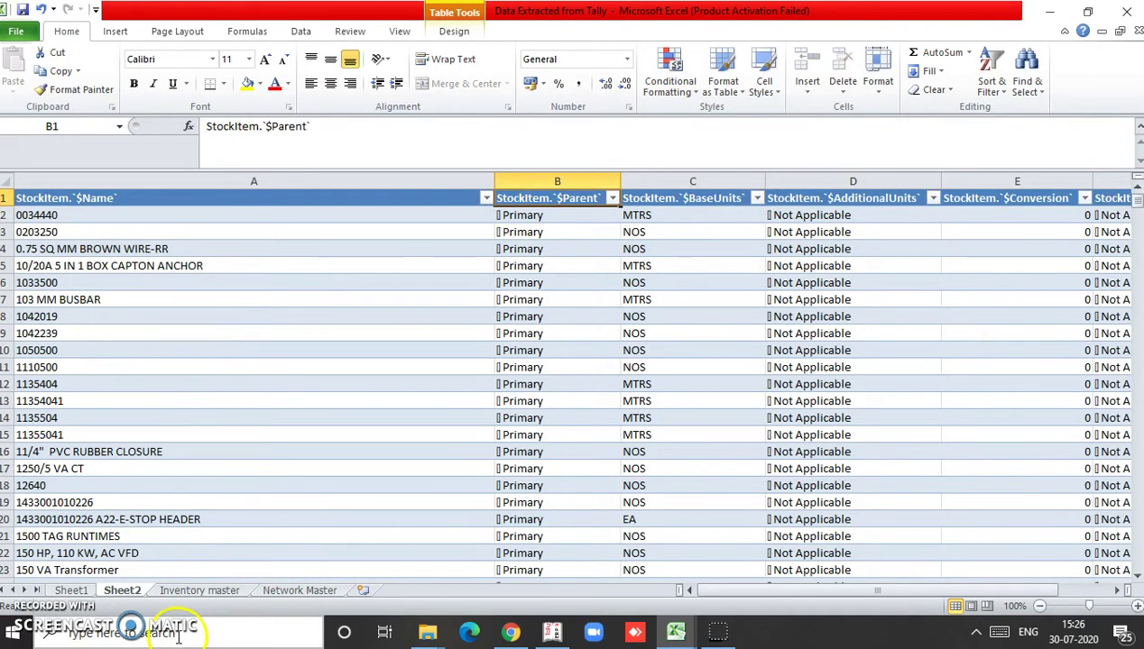
In Inventory master, enter the types Buy in C2 and Sell in C3.
{"action": "left_click", "coordinate": [174, 591]}
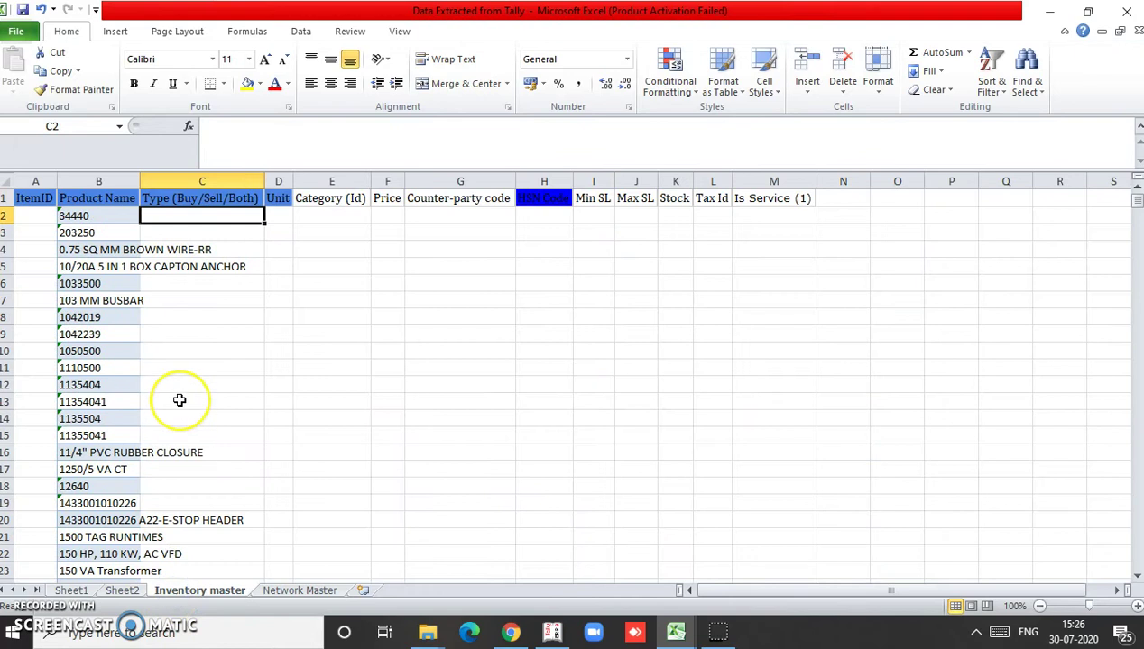
{"action": "type", "text": "Buy"}
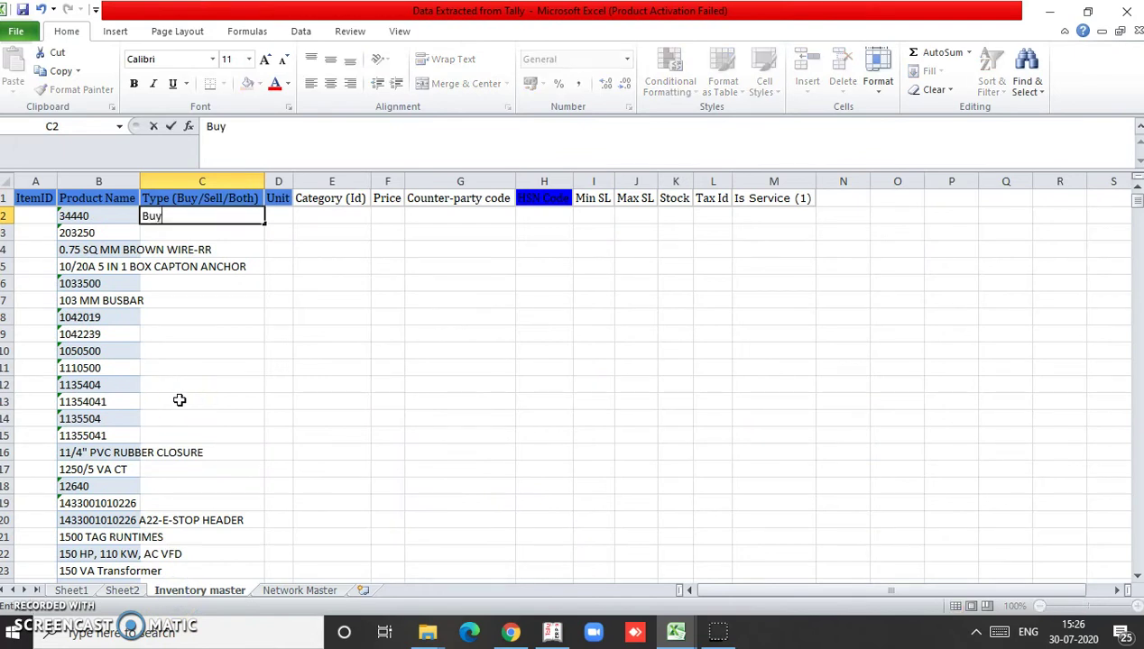
{"action": "key", "text": "Return"}
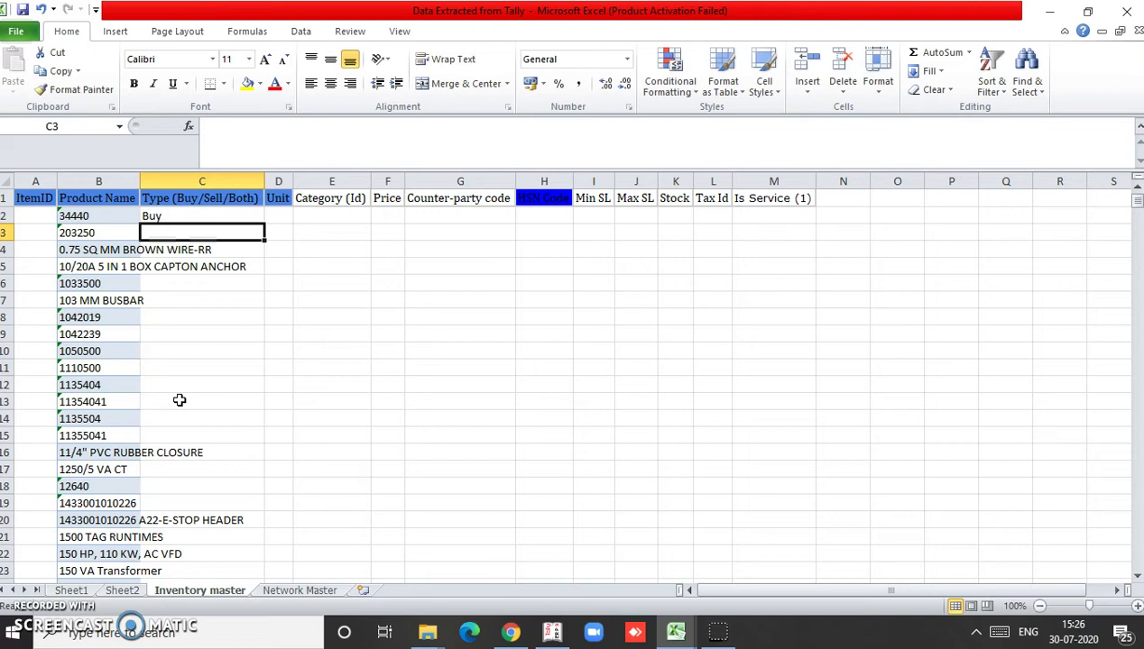
{"action": "type", "text": "Sell"}
{"action": "key", "text": "Return"}
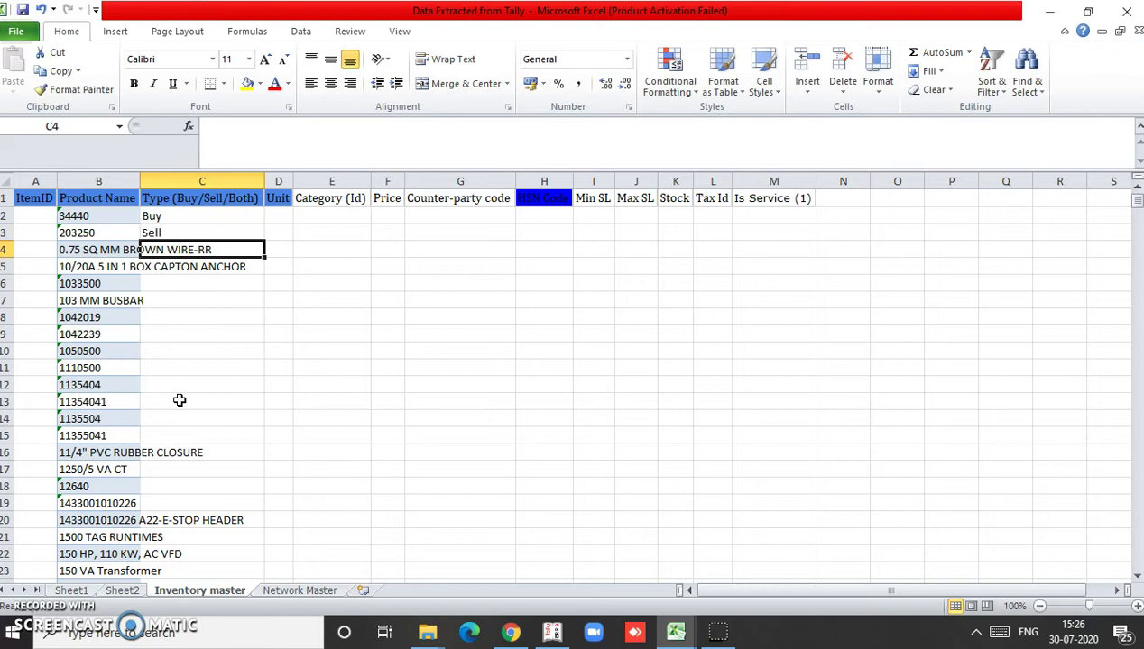
Copy all base units from the stock item table in Sheet2 into the Unit column of Inventory master, starting at D2.
{"action": "left_click", "coordinate": [123, 591]}
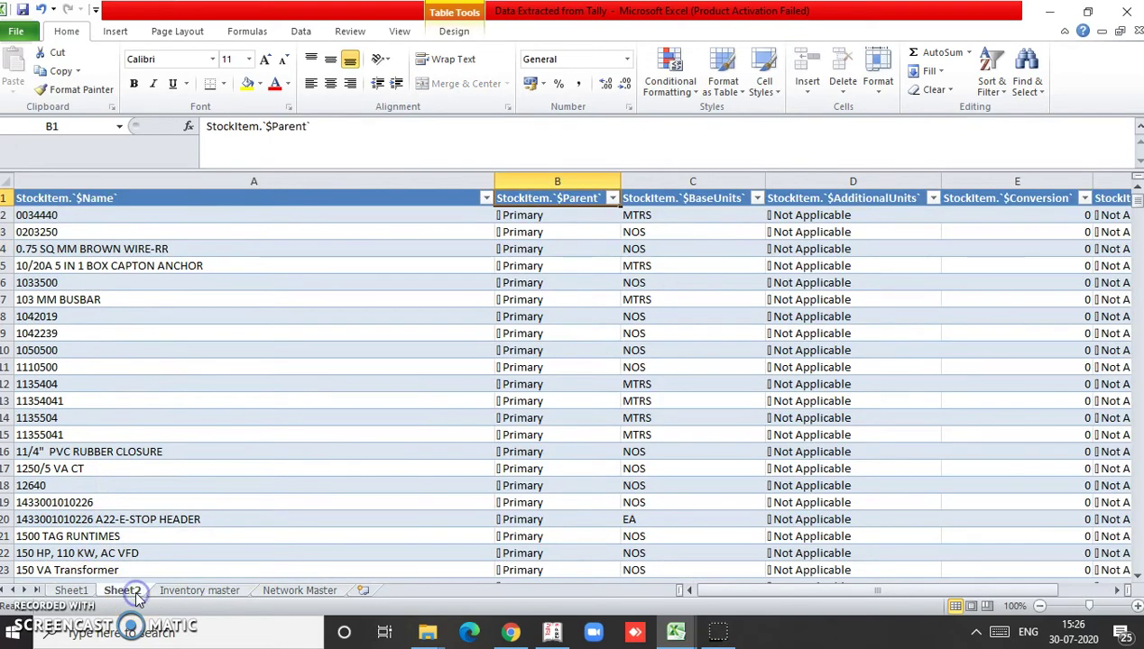
{"action": "key", "text": "Right"}
{"action": "key", "text": "Down"}
{"action": "key", "text": "ctrl+shift+Down"}
{"action": "key", "text": "ctrl+c"}
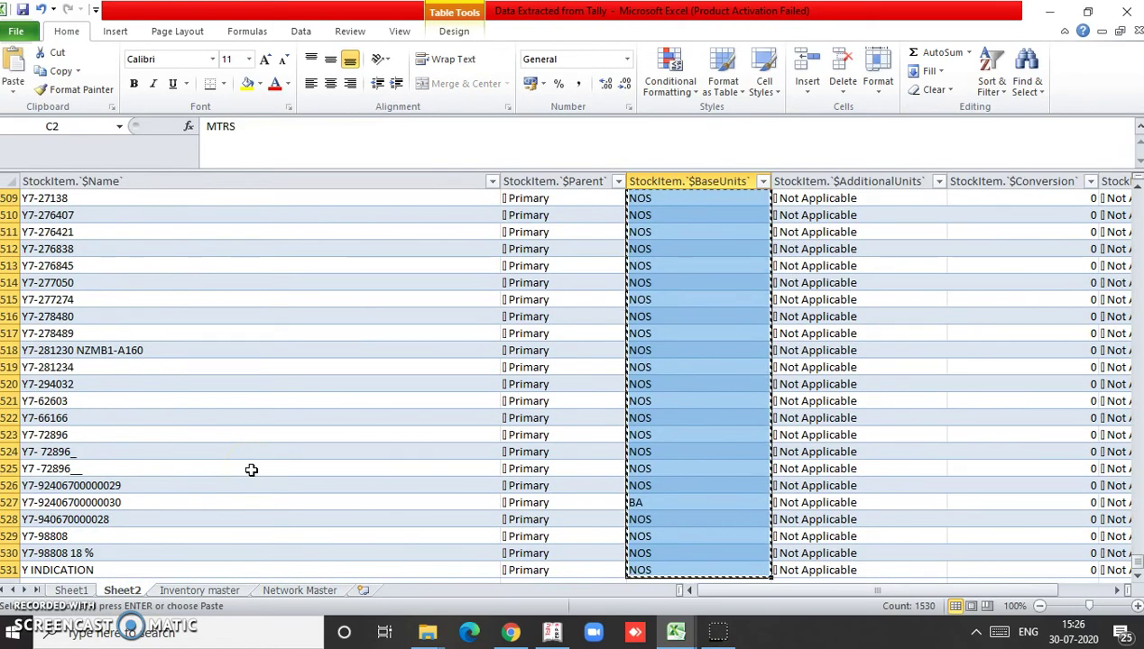
{"action": "left_click", "coordinate": [237, 594]}
{"action": "key", "text": "Up"}
{"action": "key", "text": "Up"}
{"action": "key", "text": "Right"}
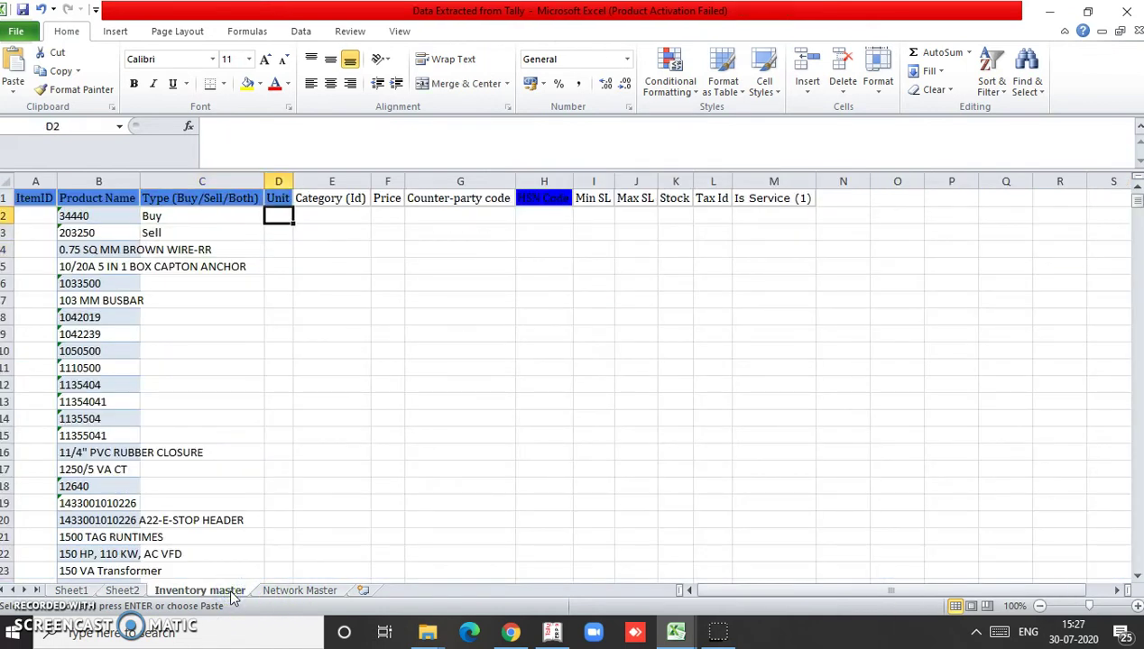
{"action": "key", "text": "ctrl+v"}
Enter the item IDs RM001 in A2 and FG001 in A3.
{"action": "key", "text": "Left"}
{"action": "key", "text": "Left"}
{"action": "key", "text": "Left"}
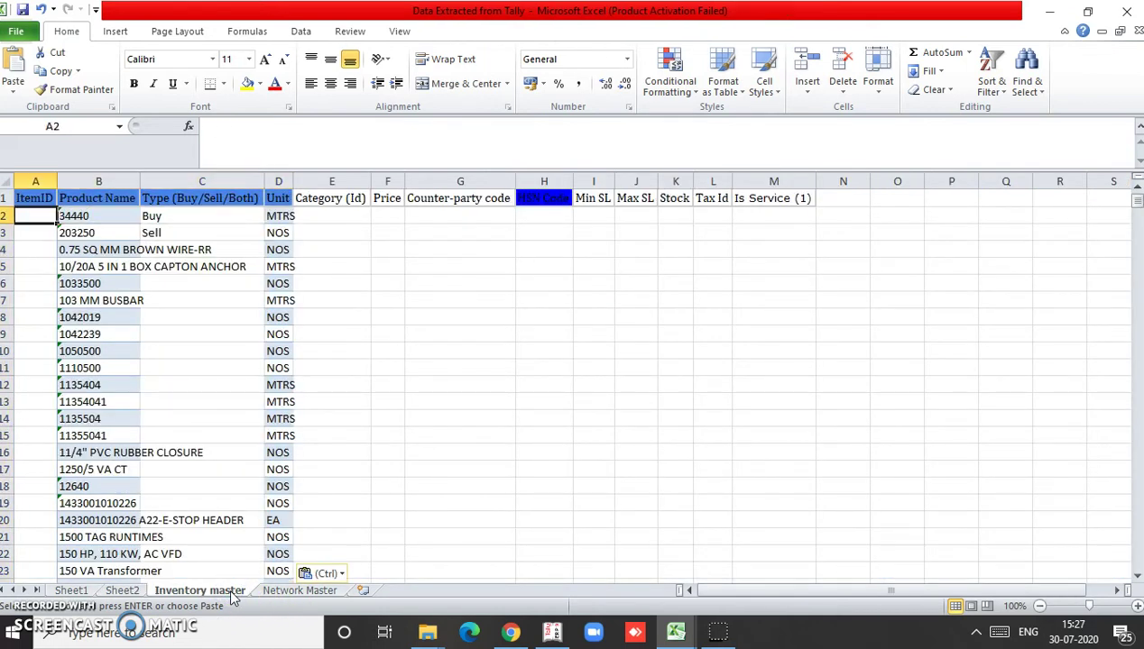
{"action": "type", "text": "R"}
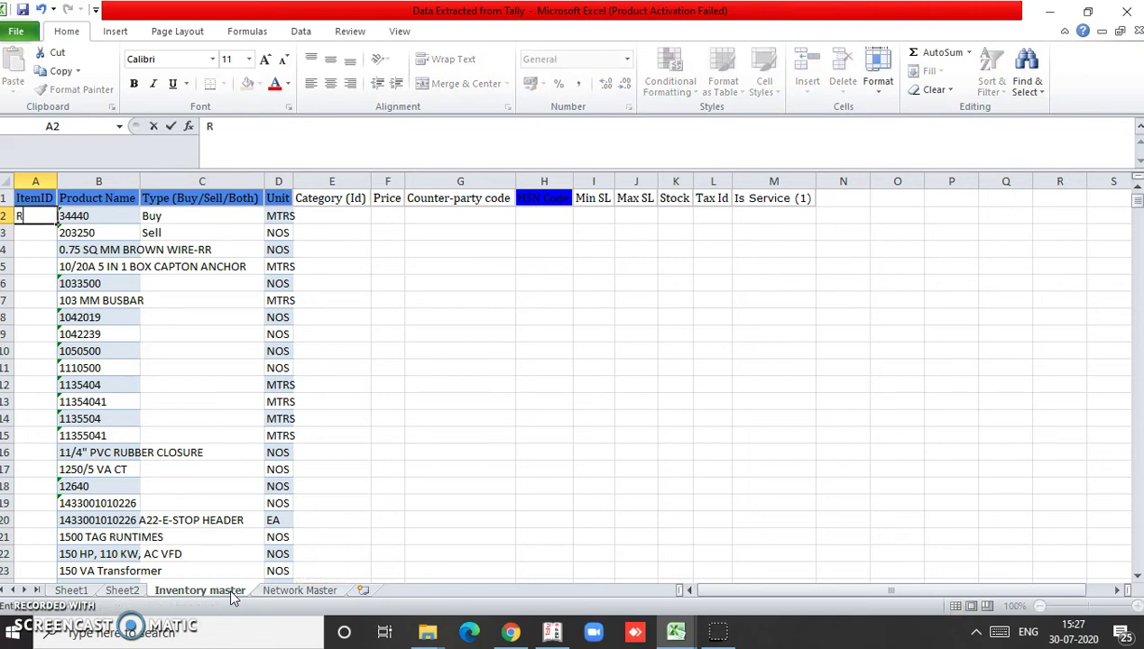
{"action": "type", "text": "M001"}
{"action": "key", "text": "Return"}
{"action": "type", "text": "FG001"}
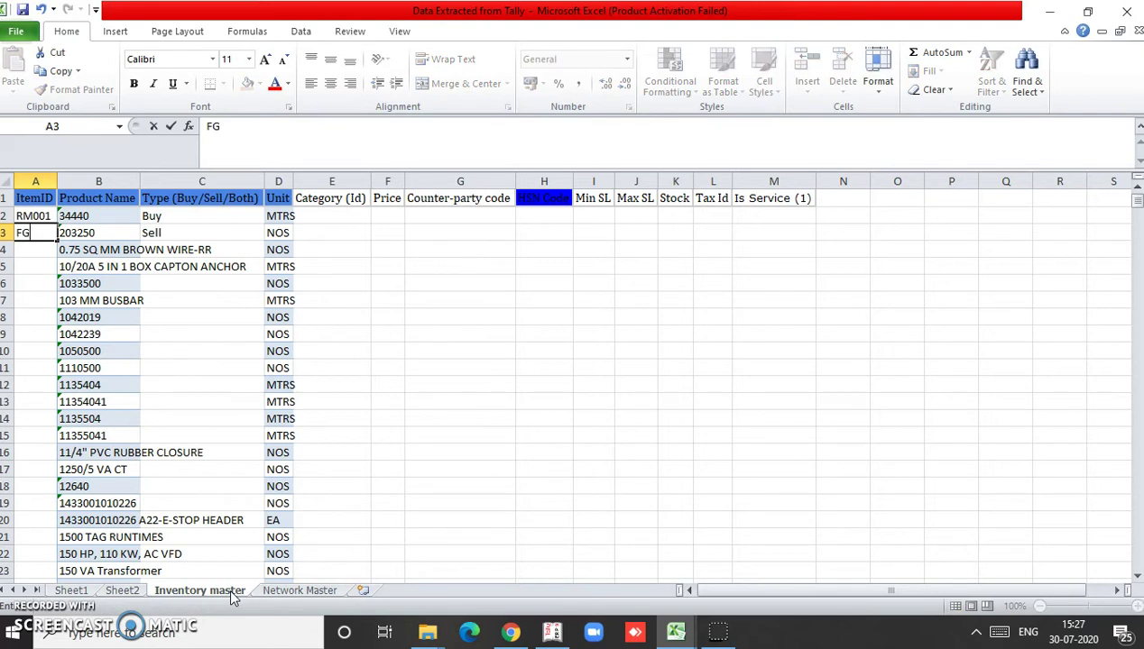
{"action": "key", "text": "Return"}
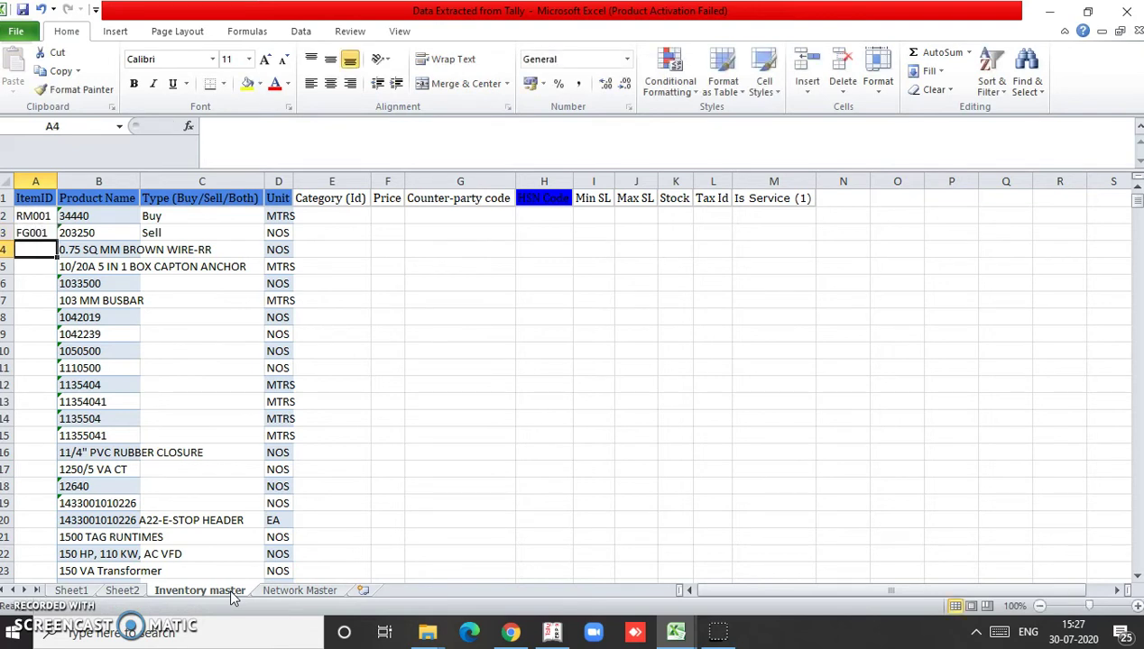
Try the item ID BW-0.75 for the brown wire in A4 and clear it again.
{"action": "key", "text": "Up"}
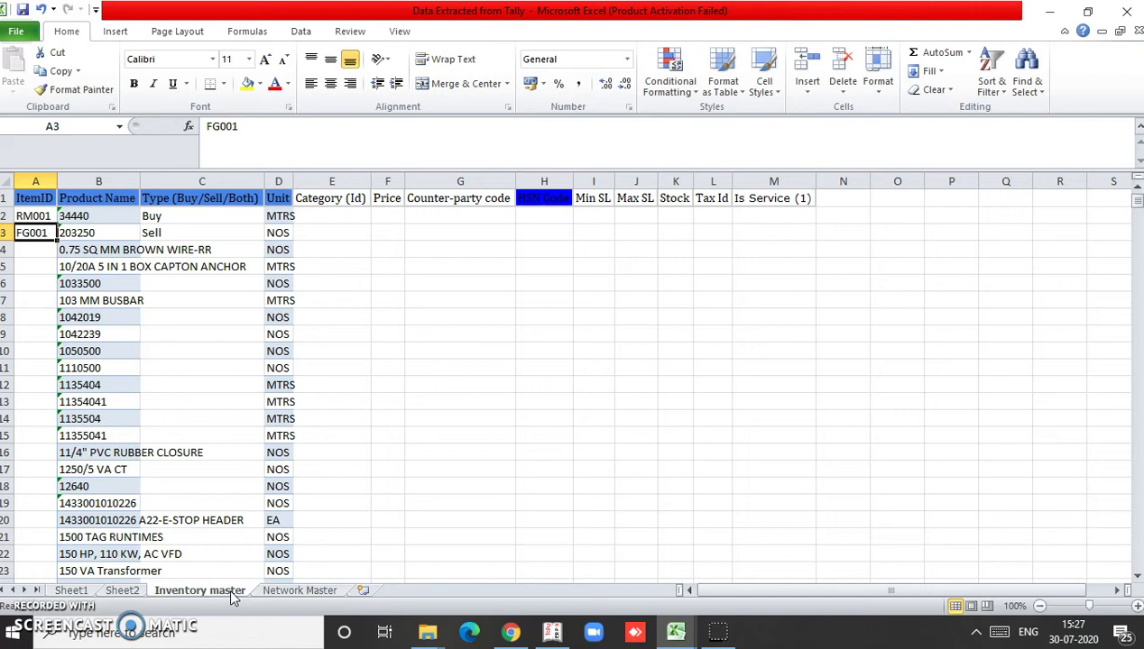
{"action": "key", "text": "Down"}
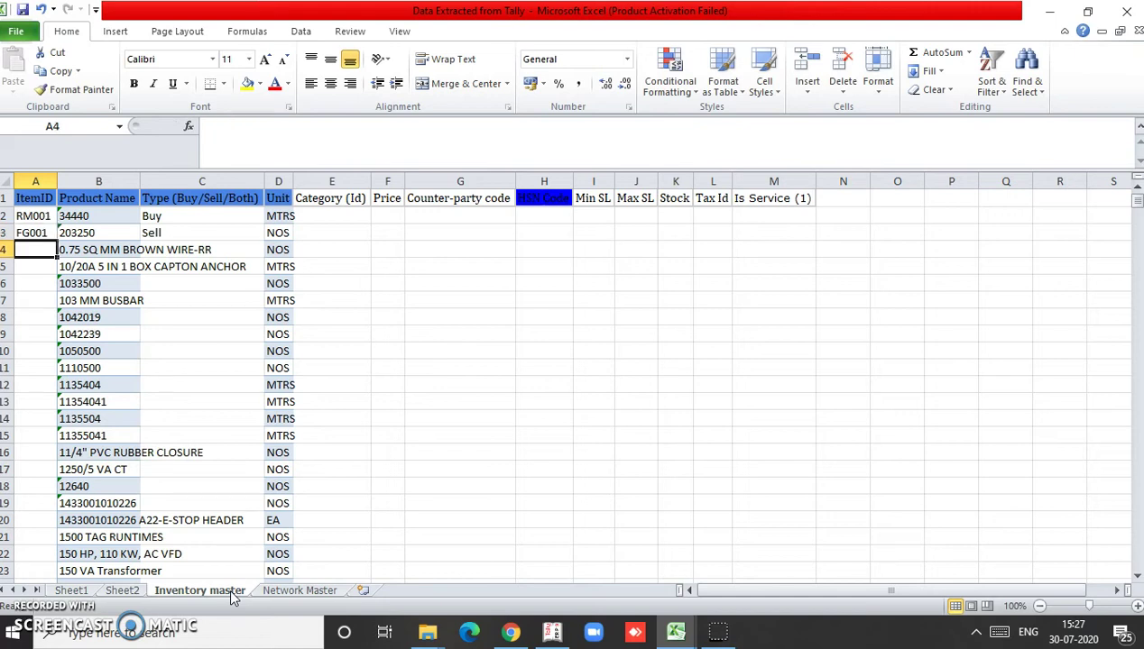
{"action": "type", "text": "BW"}
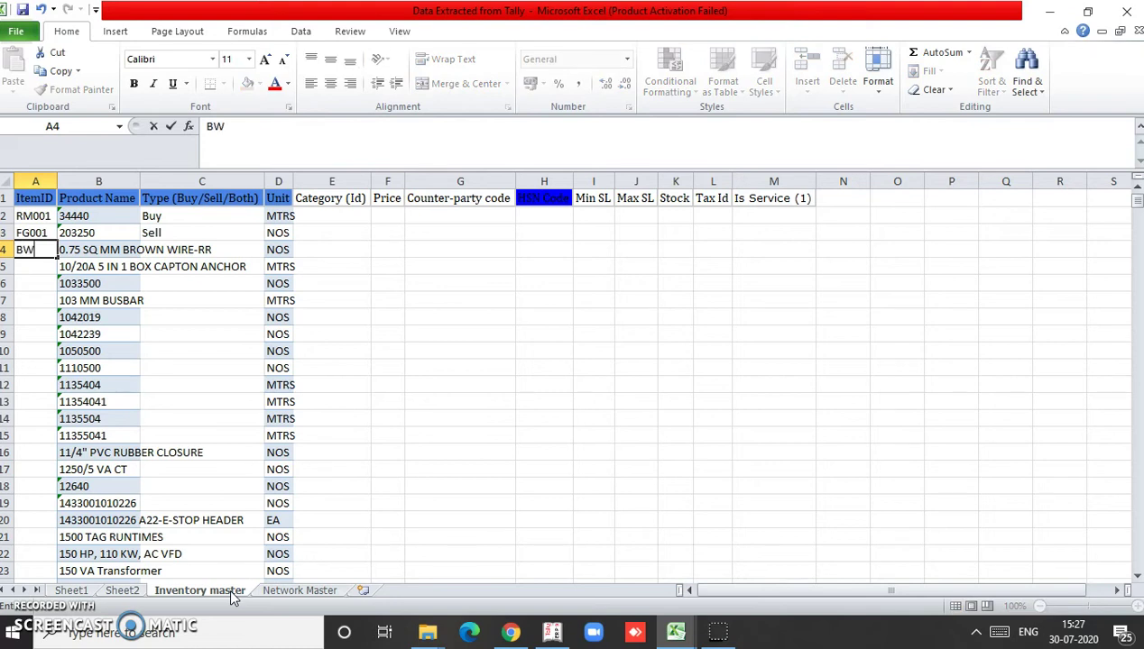
{"action": "type", "text": "-0.75"}
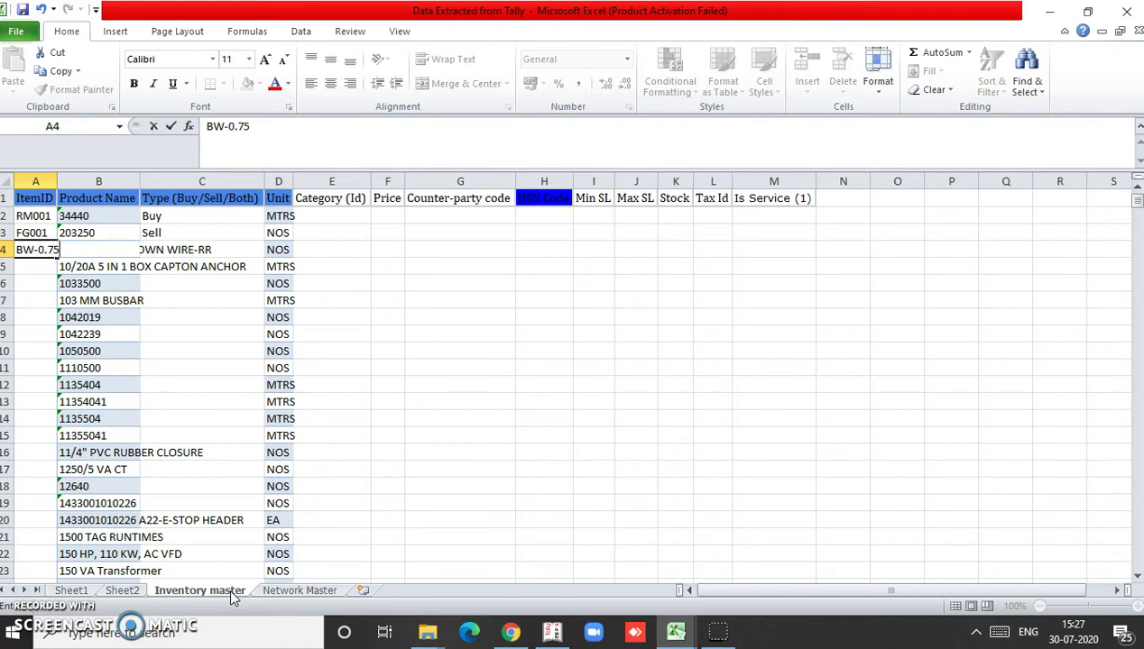
{"action": "key", "text": "Return"}
{"action": "key", "text": "Up"}
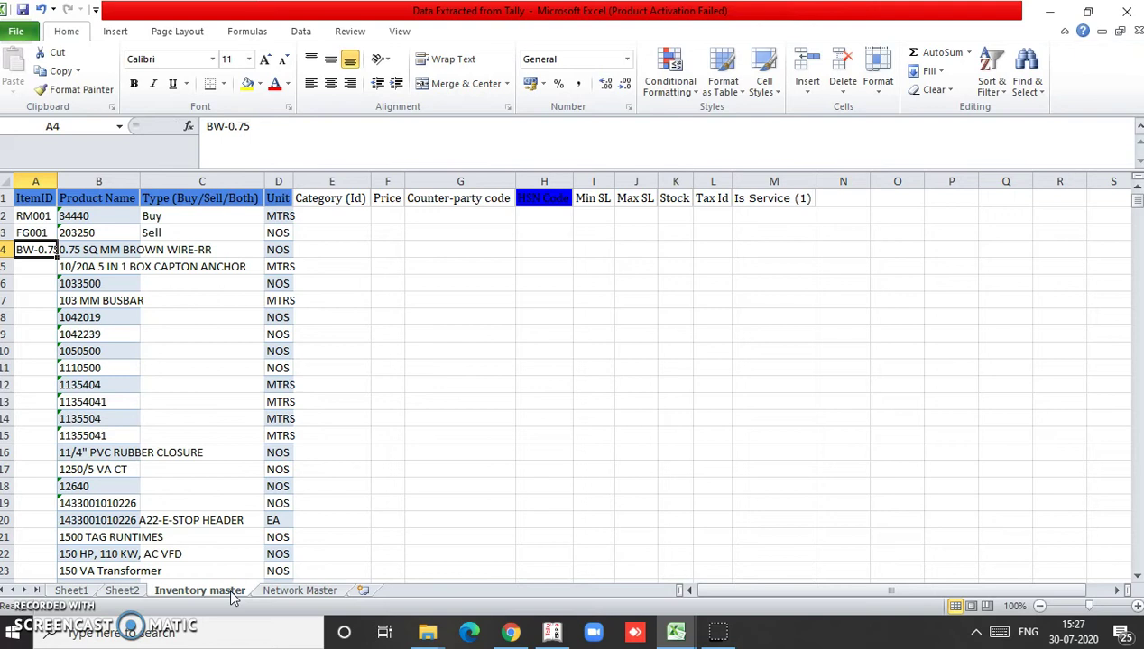
{"action": "key", "text": "Delete"}
Enter the prices 35 in F2 and 40 in F3.
{"action": "key", "text": "Right"}
{"action": "key", "text": "Right"}
{"action": "key", "text": "Right"}
{"action": "key", "text": "Right"}
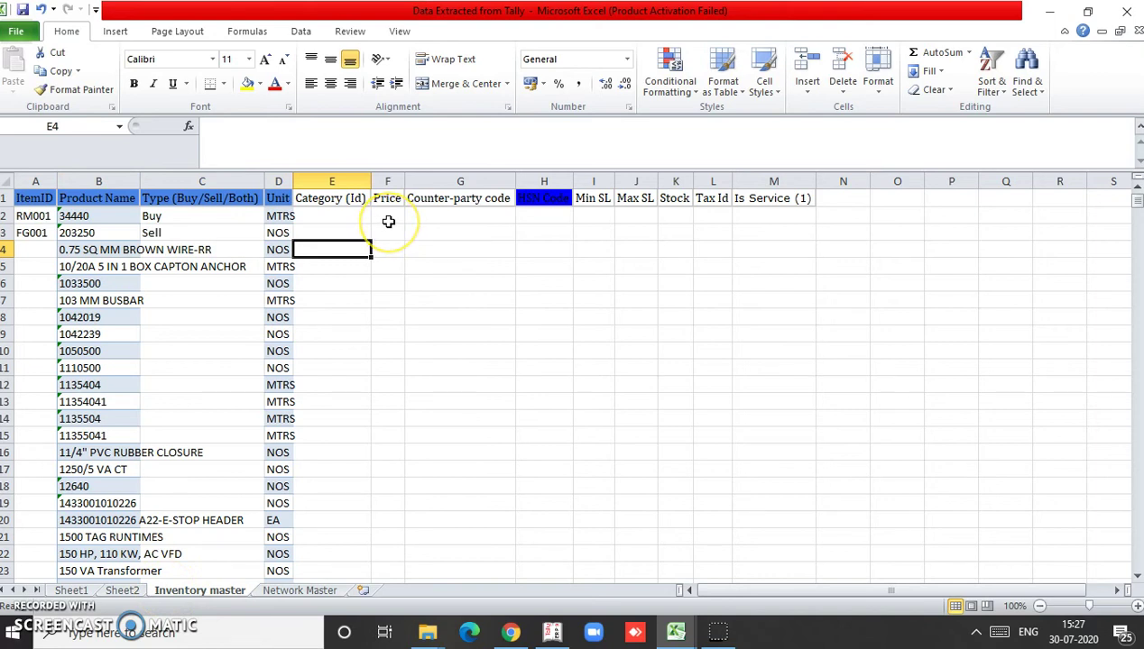
{"action": "key", "text": "Up"}
{"action": "key", "text": "Up"}
{"action": "key", "text": "Right"}
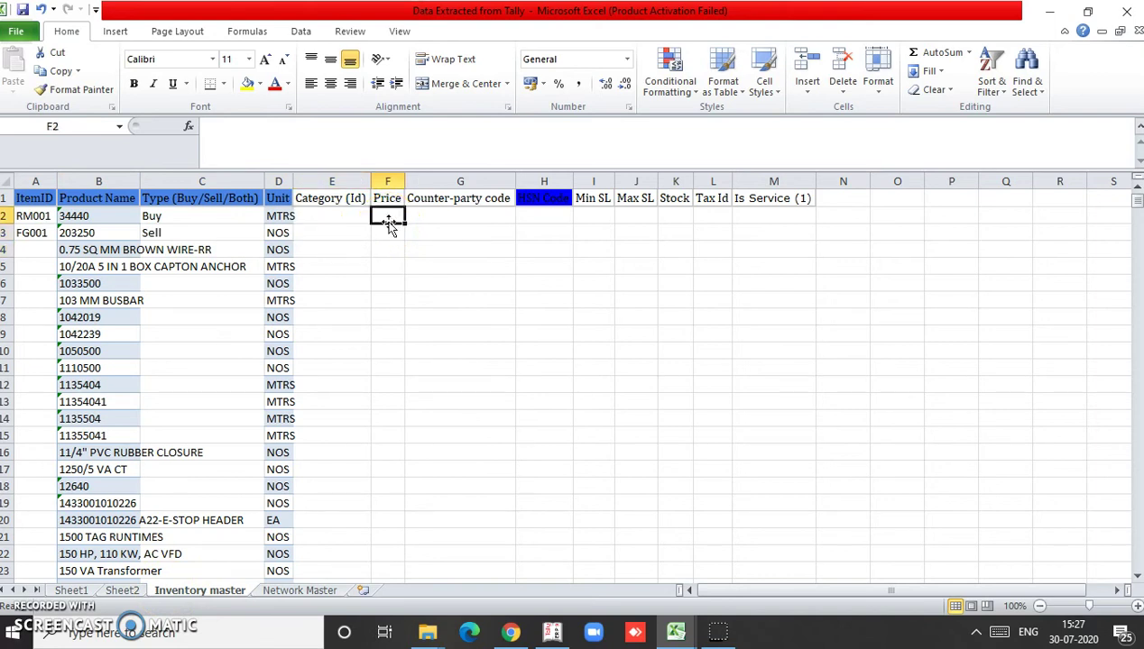
{"action": "type", "text": "35"}
{"action": "key", "text": "Return"}
{"action": "type", "text": "40"}
{"action": "key", "text": "Return"}
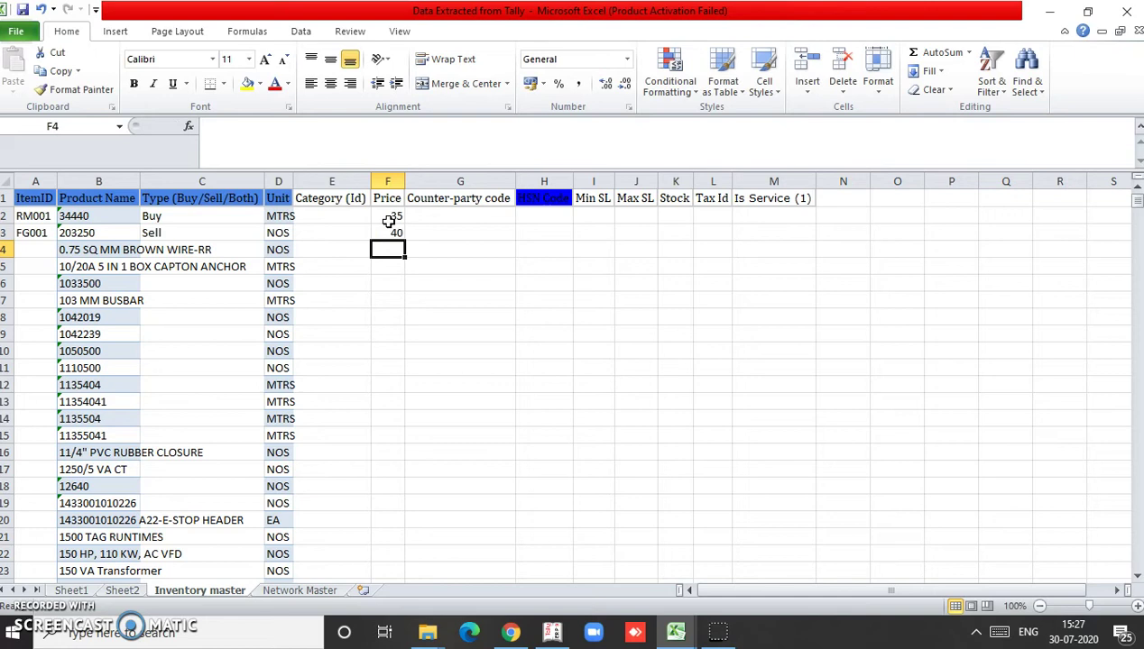
Enter the HSN code 8888 for the first product in H2.
{"action": "left_click", "coordinate": [391, 228]}
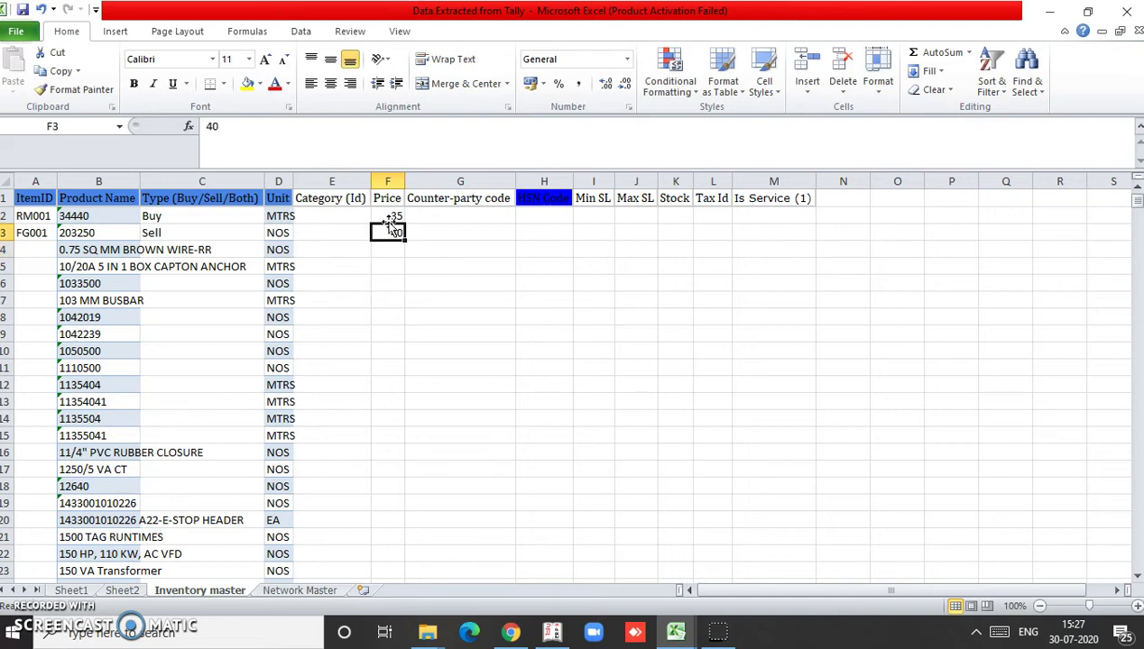
{"action": "key", "text": "Up"}
{"action": "key", "text": "Right"}
{"action": "key", "text": "Right"}
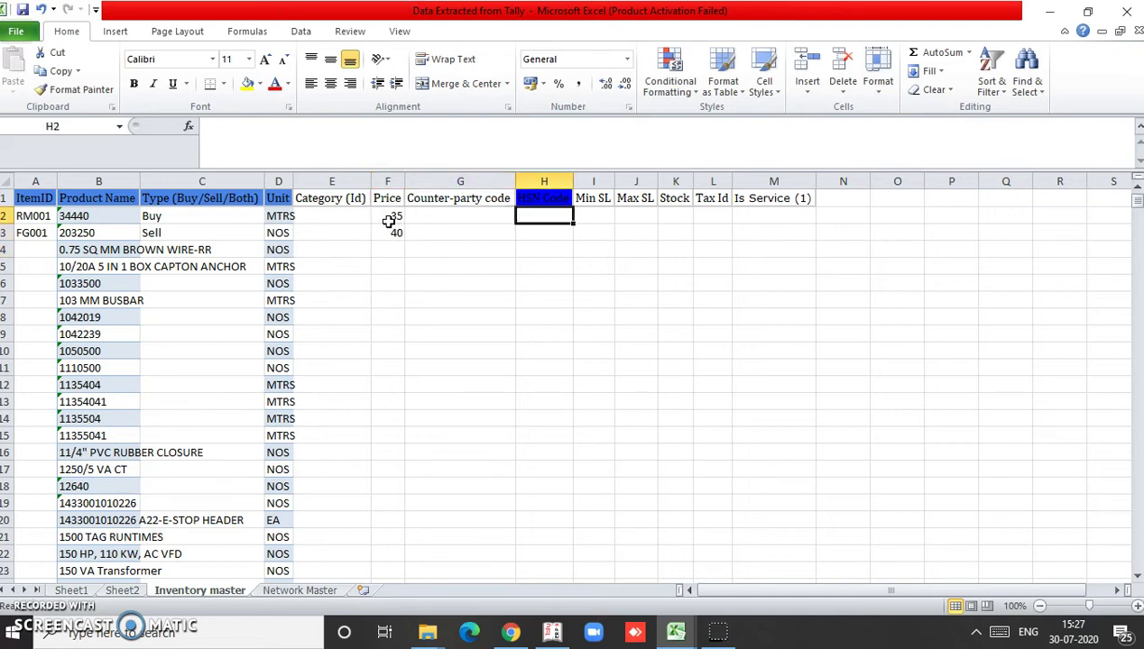
{"action": "type", "text": "8888"}
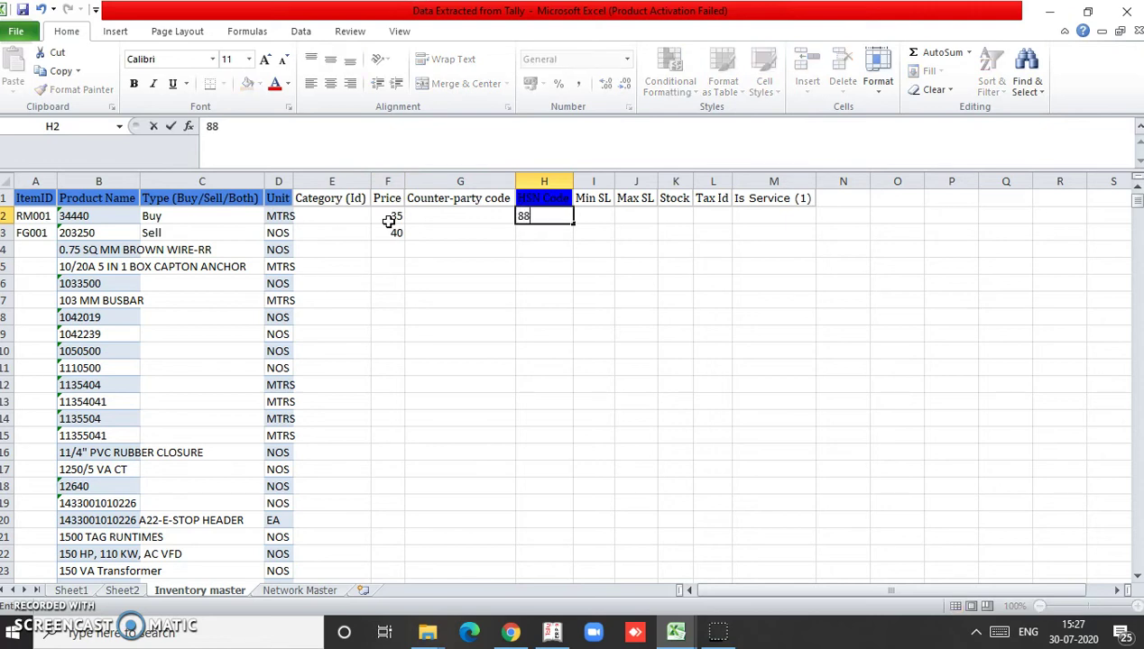
{"action": "key", "text": "Return"}
Set the first product's minimum stock level to 25 in I2 and its maximum stock level to 500 in J2.
{"action": "key", "text": "Up"}
{"action": "key", "text": "Right"}
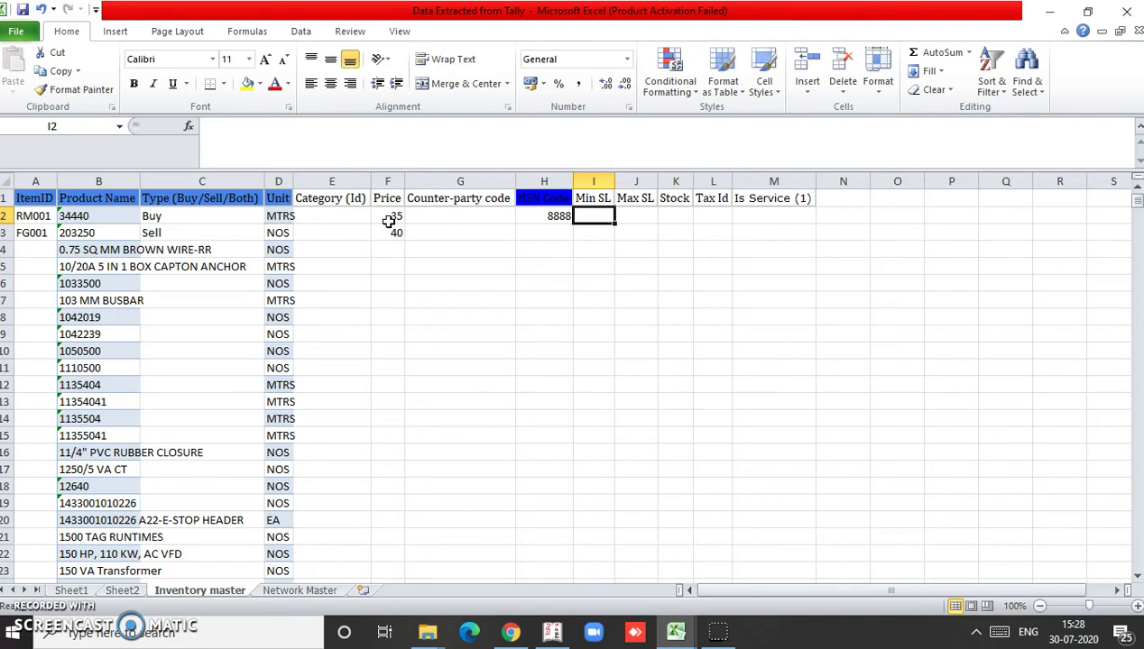
{"action": "type", "text": "25"}
{"action": "key", "text": "Return"}
{"action": "key", "text": "Up"}
{"action": "key", "text": "Right"}
{"action": "type", "text": "3"}
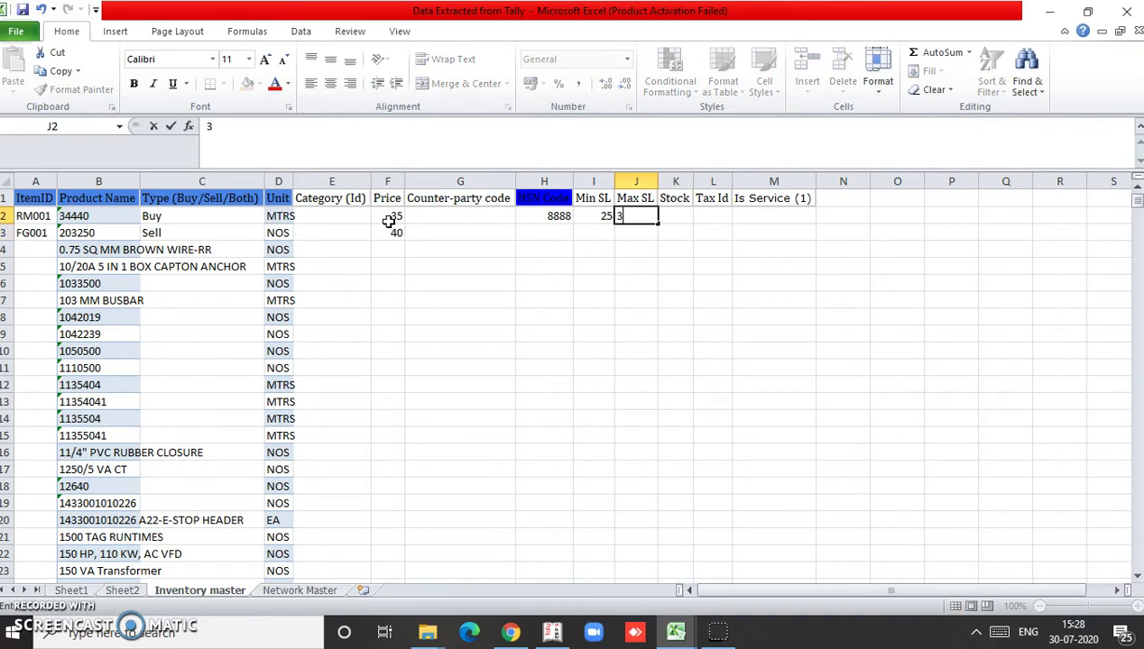
{"action": "key", "text": "BackSpace"}
{"action": "type", "text": "500"}
{"action": "key", "text": "Return"}
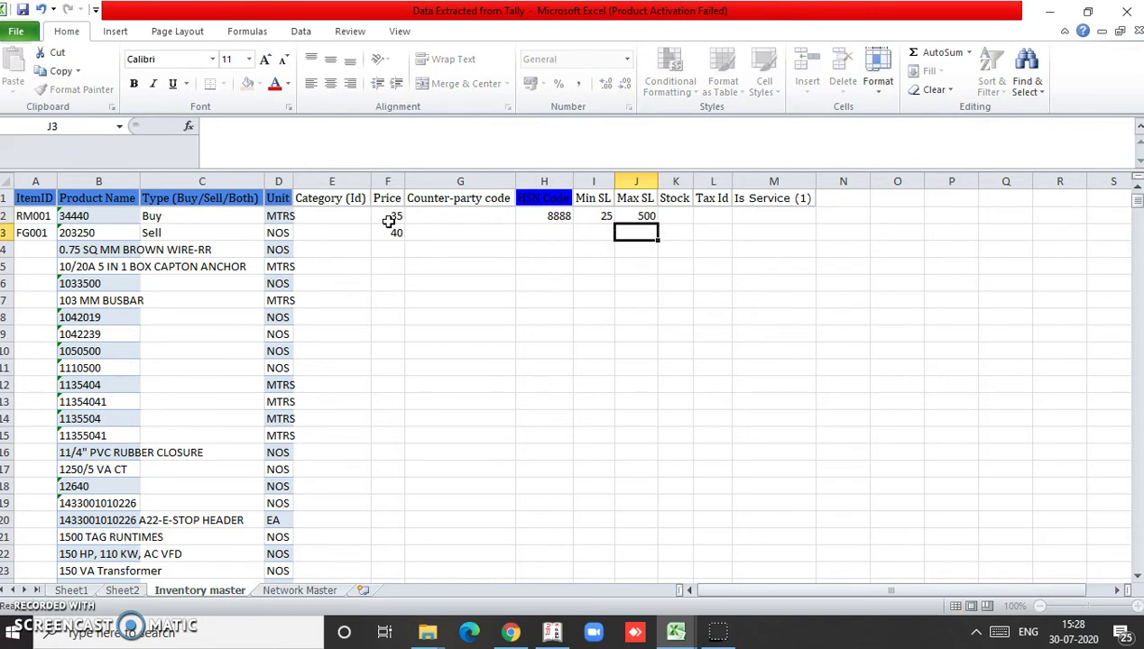
Enter a stock of 100 in K2 and the tax ID 18 in L2 for the first product.
{"action": "key", "text": "Right"}
{"action": "key", "text": "Up"}
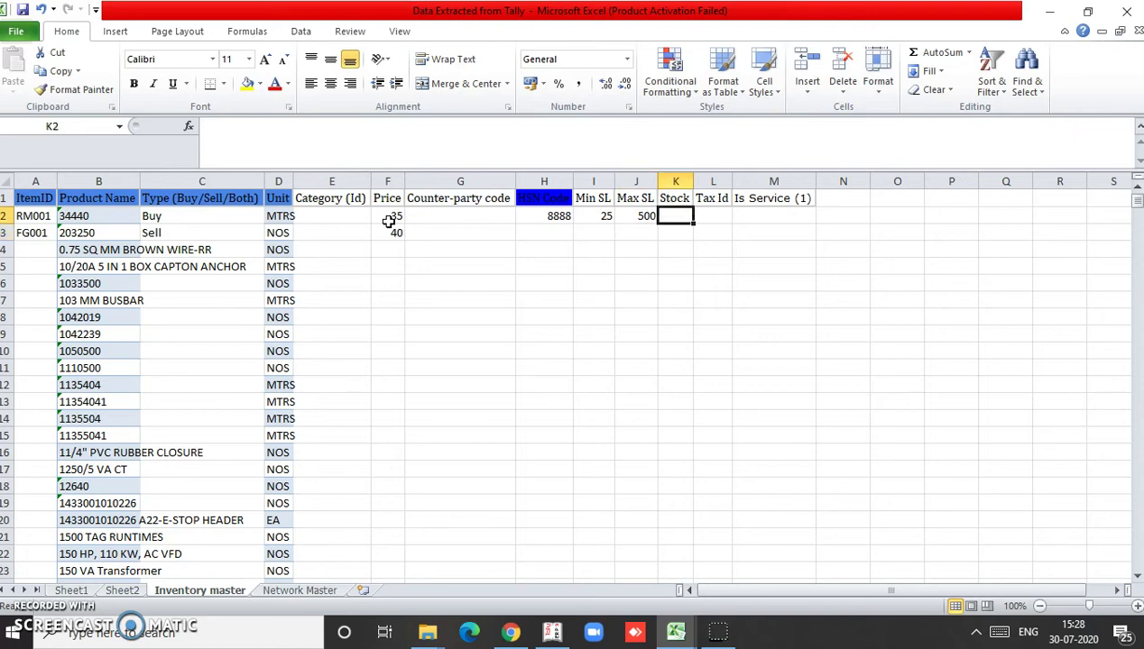
{"action": "type", "text": "100"}
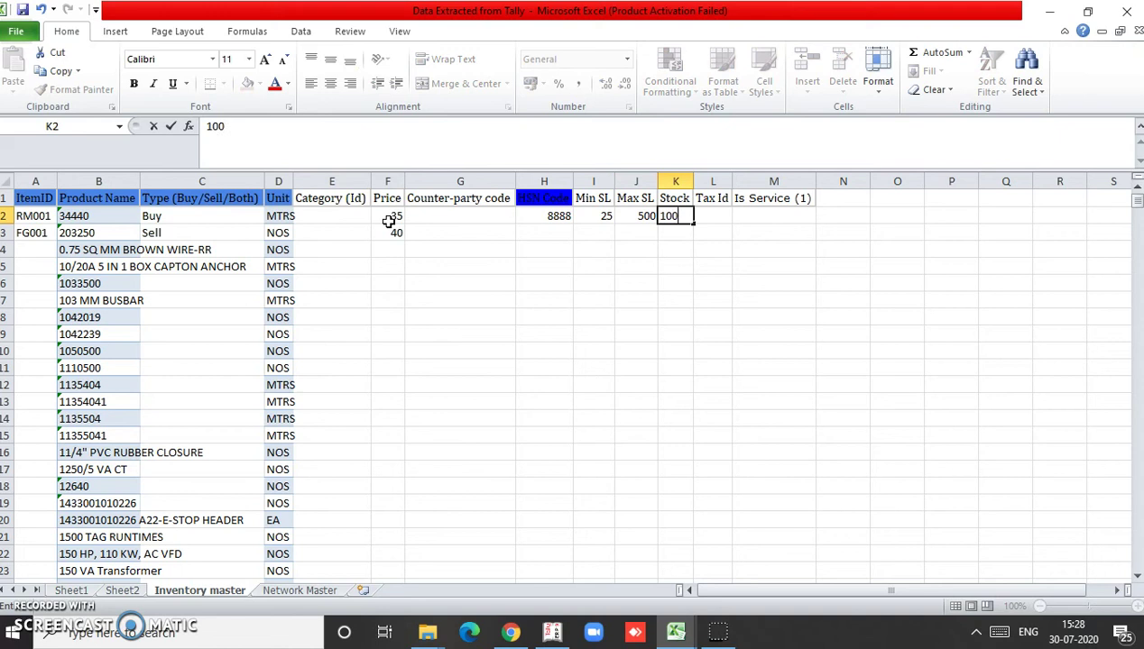
{"action": "key", "text": "Return"}
{"action": "key", "text": "Up"}
{"action": "key", "text": "Right"}
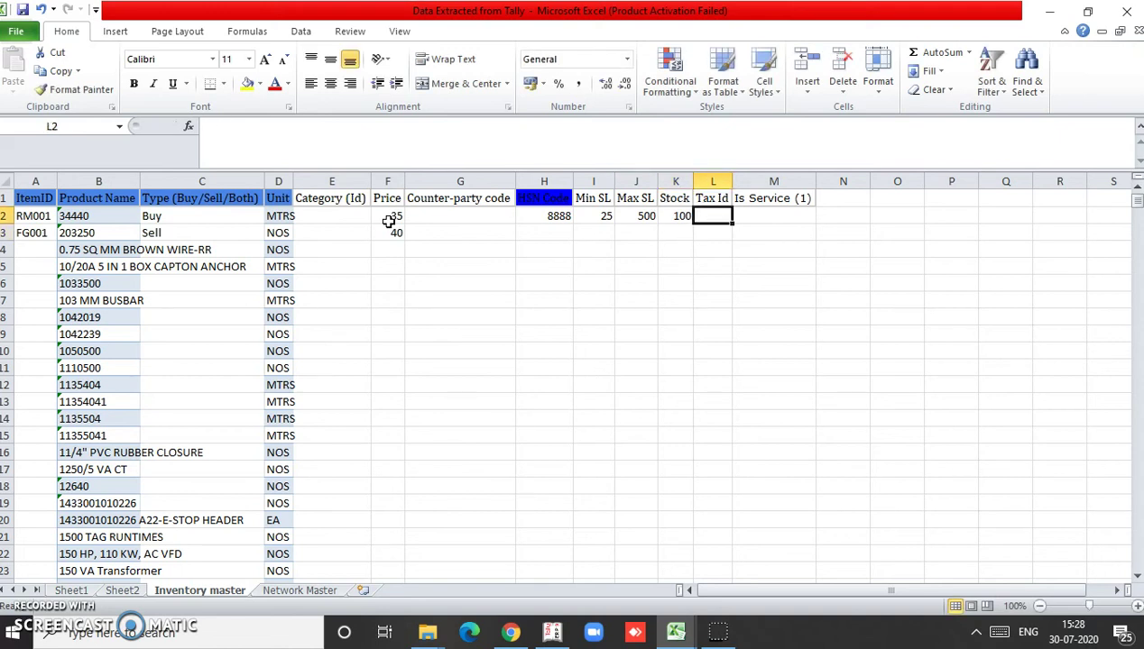
{"action": "type", "text": "18"}
{"action": "key", "text": "Return"}
{"action": "key", "text": "Up"}
{"action": "key", "text": "Right"}
{"action": "key", "text": "Down"}
{"action": "key", "text": "Down"}
{"action": "key", "text": "Down"}
{"action": "key", "text": "Down"}
{"action": "key", "text": "Down"}
{"action": "key", "text": "Down"}
{"action": "key", "text": "Left"}
{"action": "key", "text": "Down"}
{"action": "key", "text": "Up"}
{"action": "key", "text": "Up"}
{"action": "key", "text": "Up"}
{"action": "key", "text": "Up"}
{"action": "key", "text": "Up"}
{"action": "key", "text": "Up"}
{"action": "key", "text": "Up"}
{"action": "key", "text": "Up"}
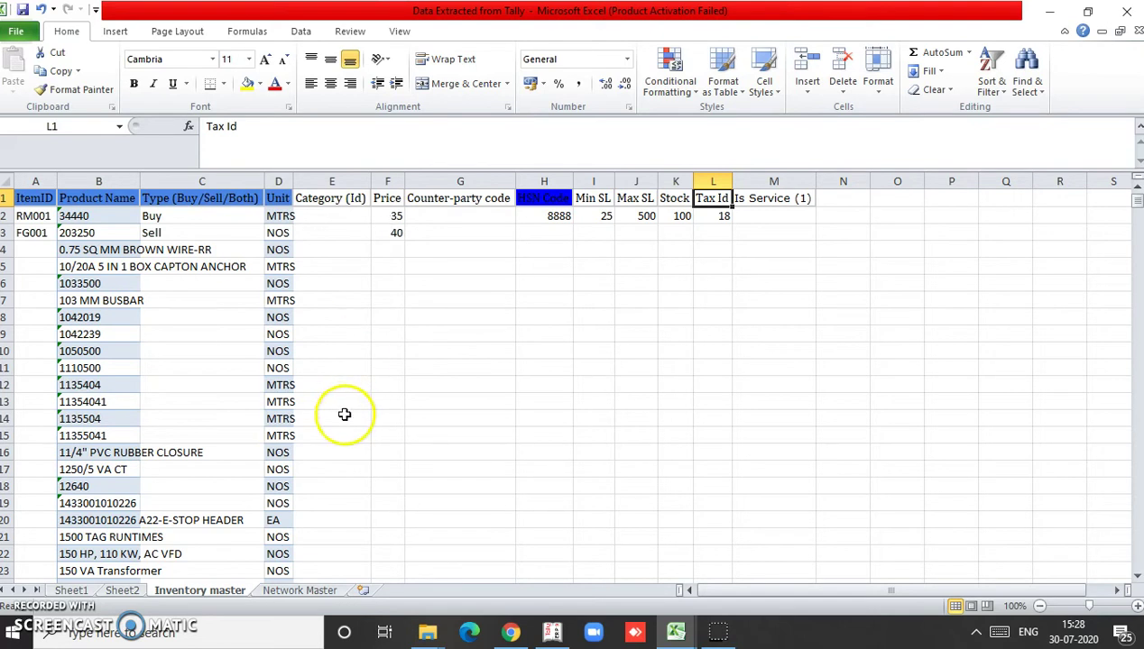
View the Network Master template sheet, and switch to the Raw Data sheet of the Clean and Validate - Final Network Macro_Error 2 workbook.
{"action": "left_click", "coordinate": [307, 590]}
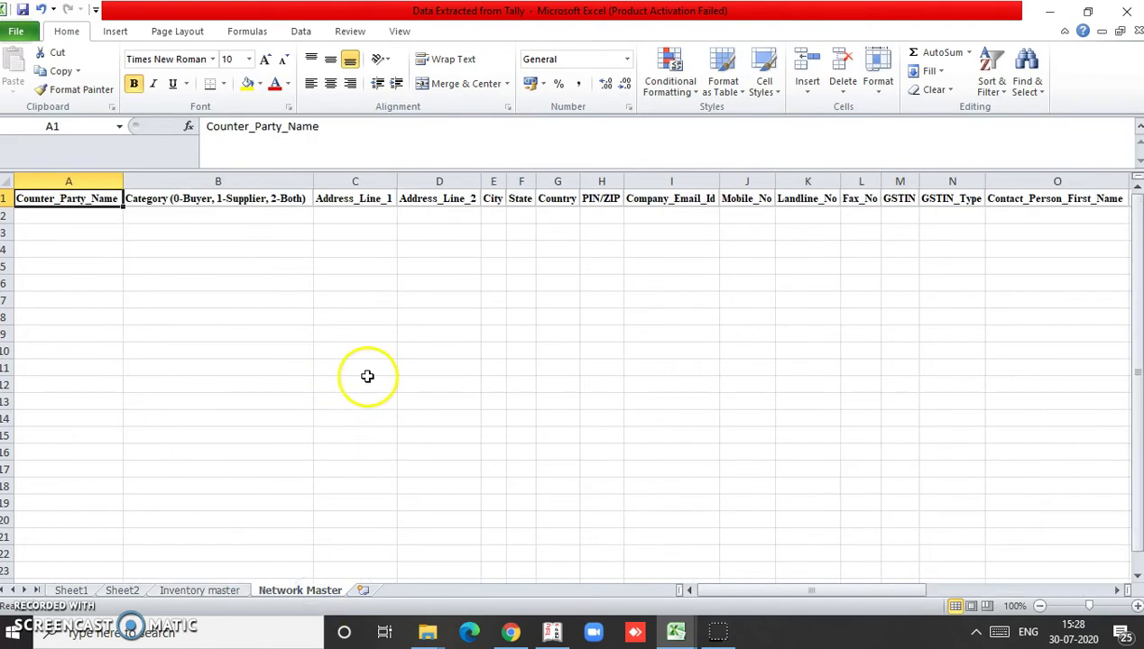
{"action": "key", "text": "alt+Tab"}
{"action": "key", "text": "Tab"}
{"action": "key", "text": "Tab"}
{"action": "key", "text": "Tab"}
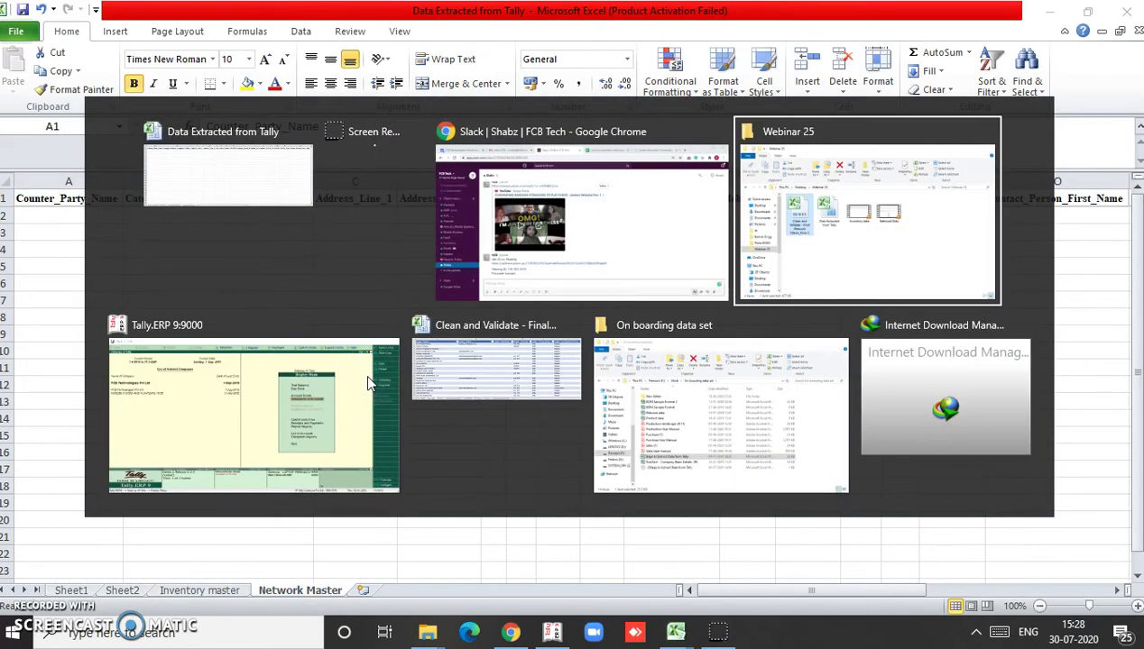
{"action": "key", "text": "Down"}
{"action": "key", "text": "Up"}
{"action": "key", "text": "alt+Tab"}
{"action": "key", "text": "Down"}
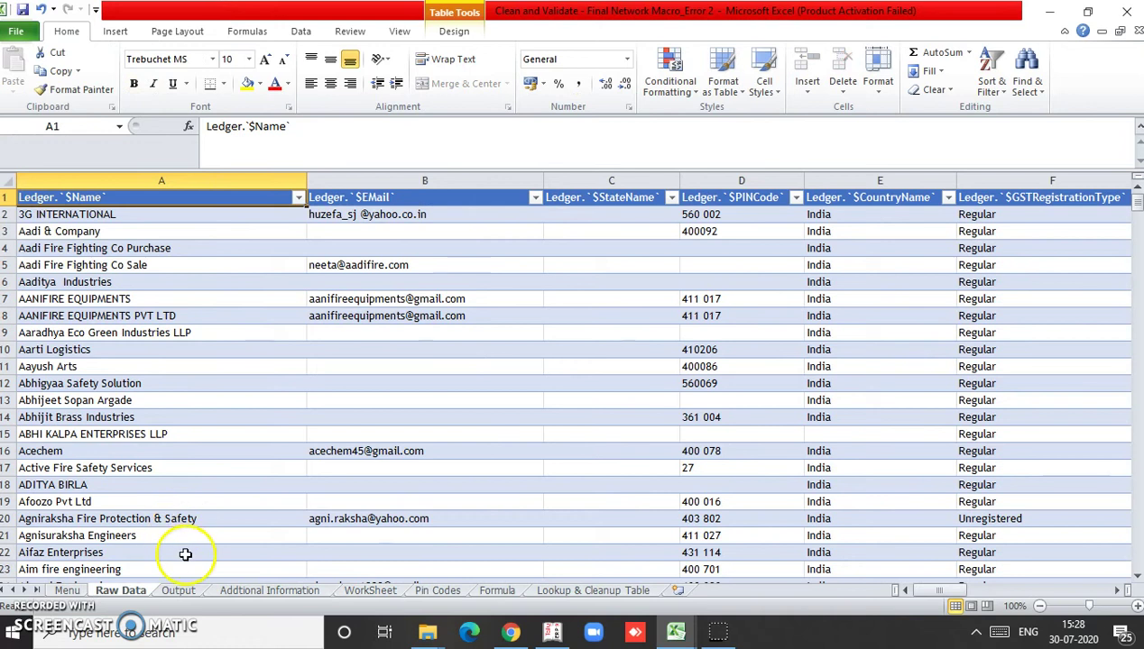
Clear all existing ledger records below the header row of the Raw Data sheet.
{"action": "left_click", "coordinate": [90, 216]}
{"action": "key", "text": "shift+Right"}
{"action": "key", "text": "shift+Right"}
{"action": "key", "text": "shift+Right"}
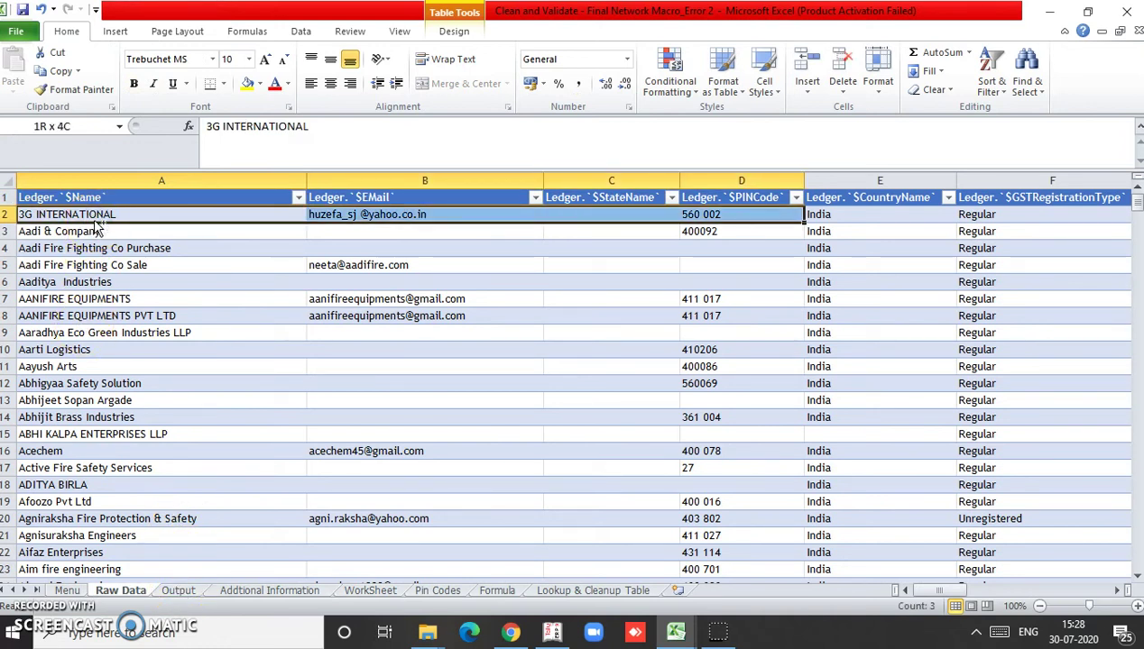
{"action": "key", "text": "ctrl+shift+Right"}
{"action": "key", "text": "ctrl+shift+Down"}
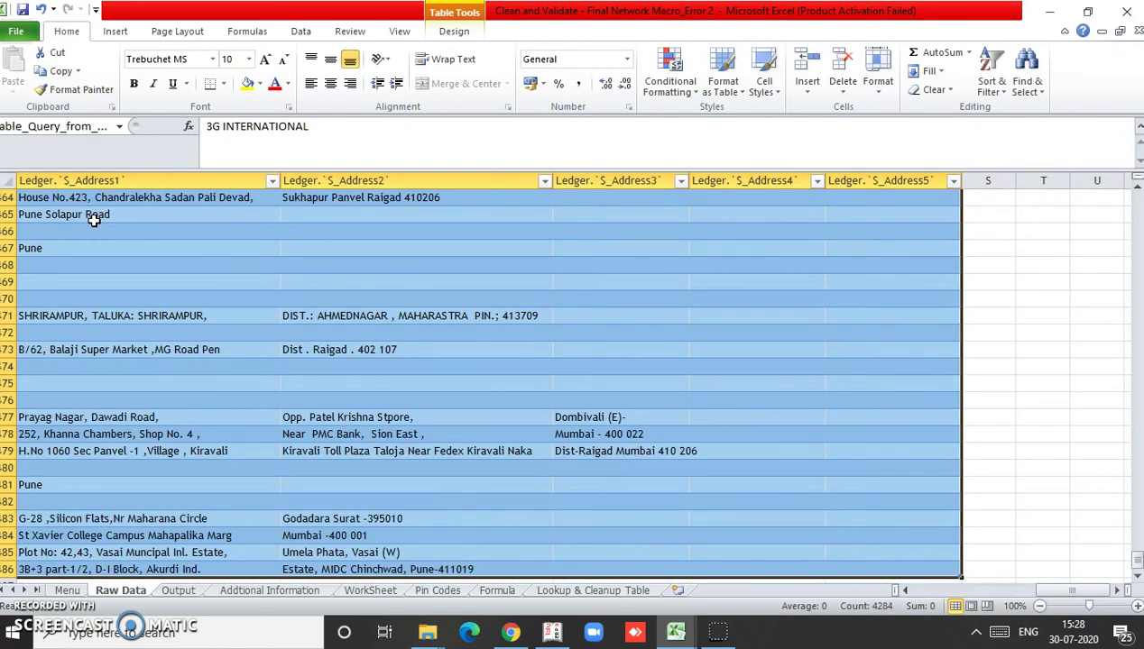
{"action": "key", "text": "ctrl+Home"}
Switch to the Data Extracted from Tally workbook and copy all ledger records below the header row of Sheet1.
{"action": "key", "text": "alt+Tab"}
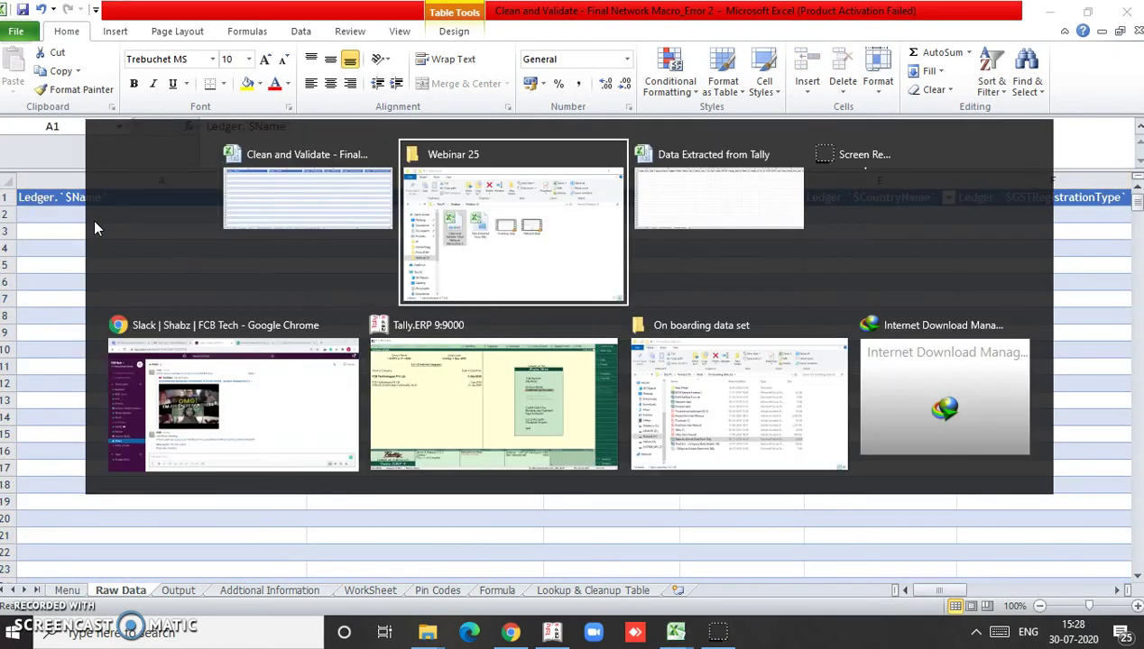
{"action": "key", "text": "alt+Tab"}
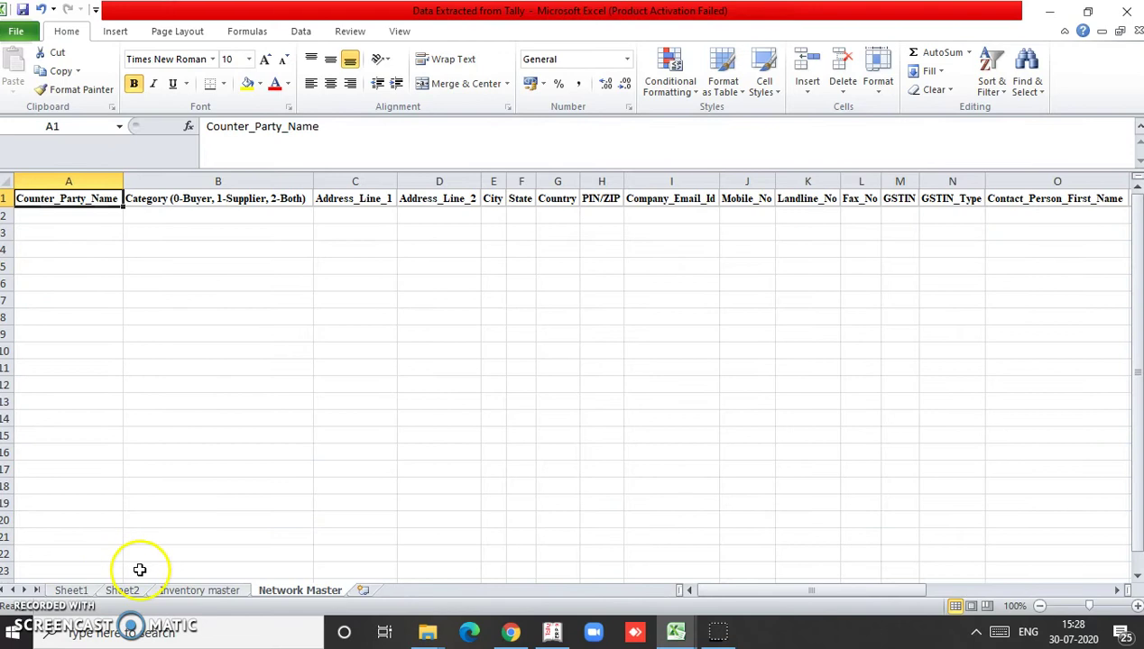
{"action": "left_click", "coordinate": [87, 592]}
{"action": "key", "text": "Down"}
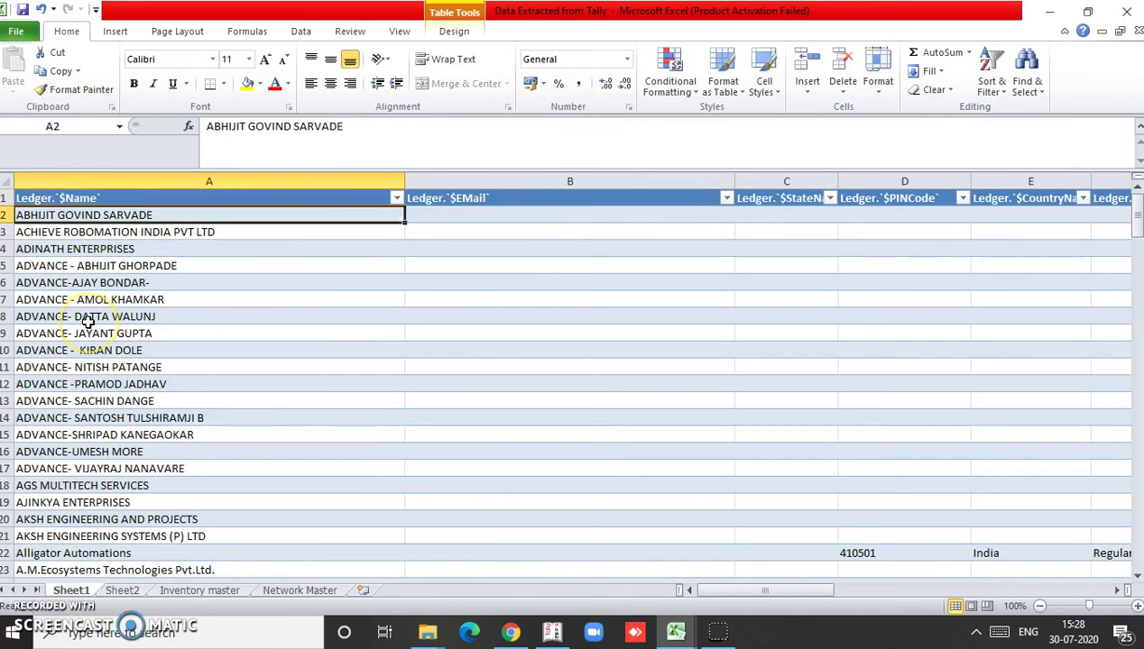
{"action": "key", "text": "ctrl+shift+Right"}
{"action": "key", "text": "ctrl+shift+Right"}
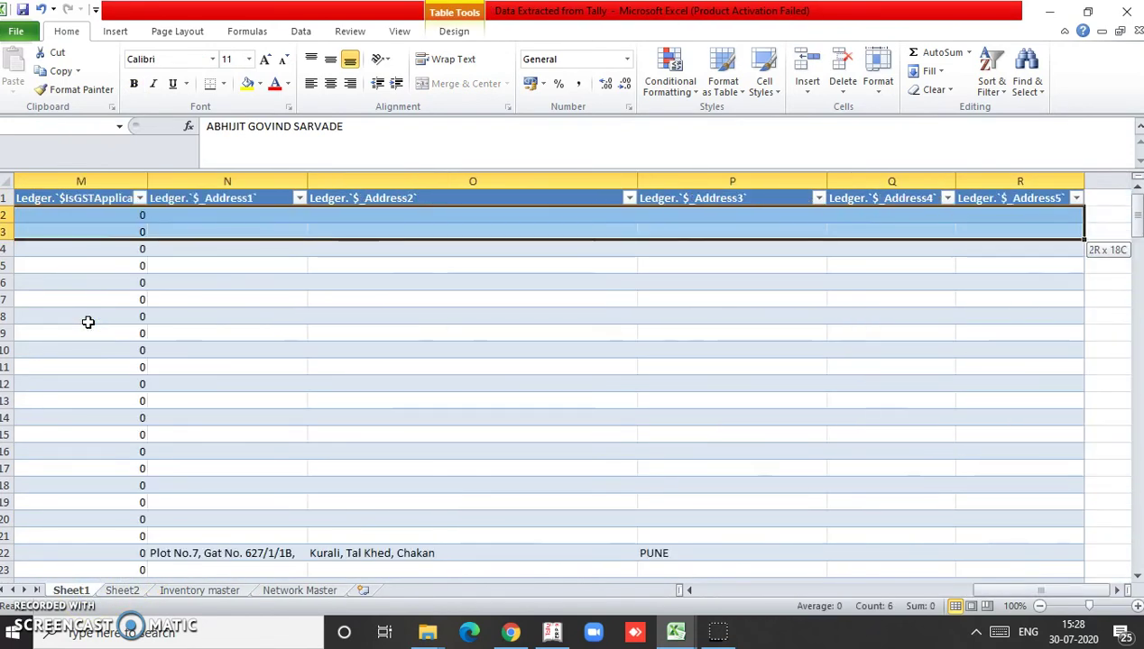
{"action": "key", "text": "ctrl+shift+Down"}
{"action": "key", "text": "ctrl+c"}
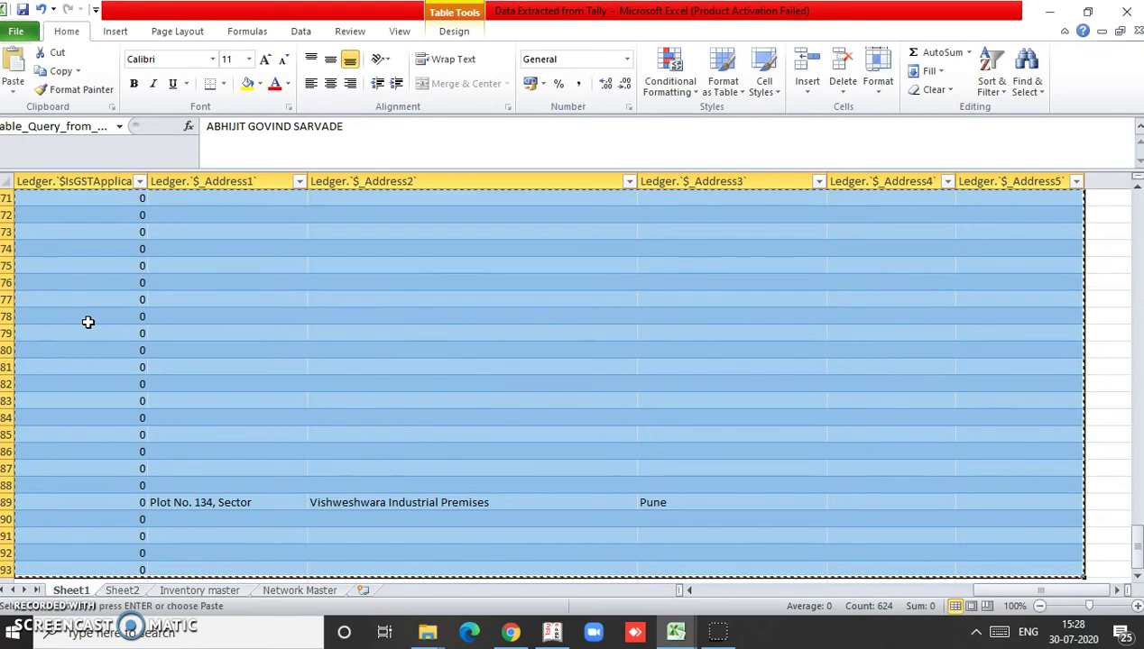
Paste the copied ledger records into the Raw Data sheet of the Clean and Validate workbook, starting at A2.
{"action": "key", "text": "alt+Tab"}
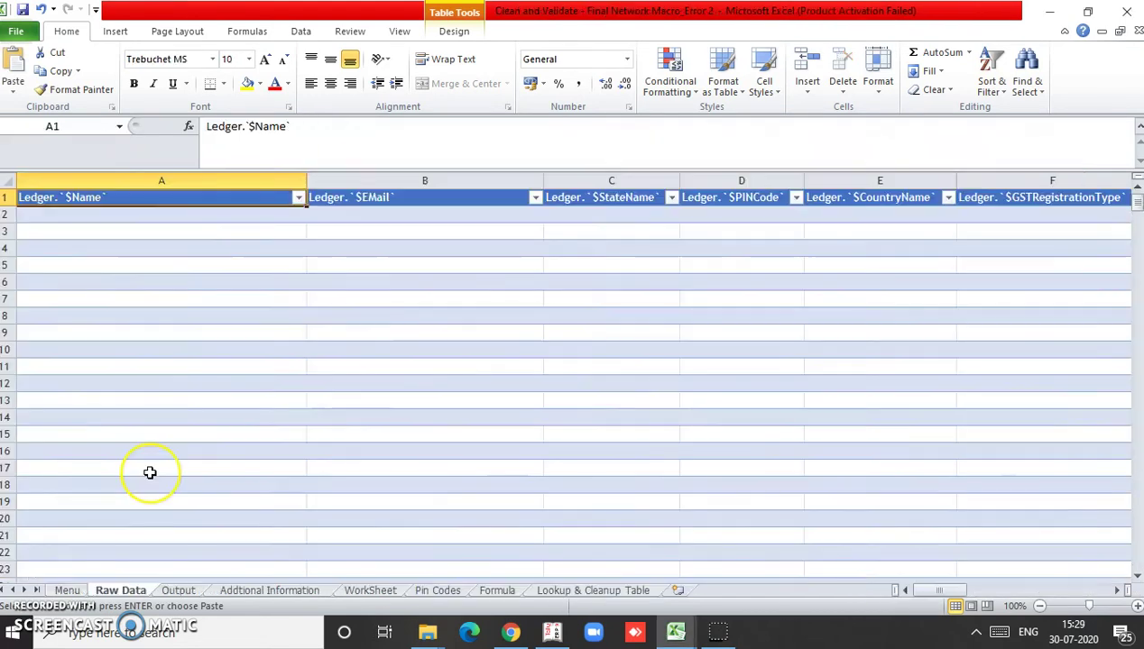
{"action": "key", "text": "Down"}
{"action": "key", "text": "ctrl+v"}
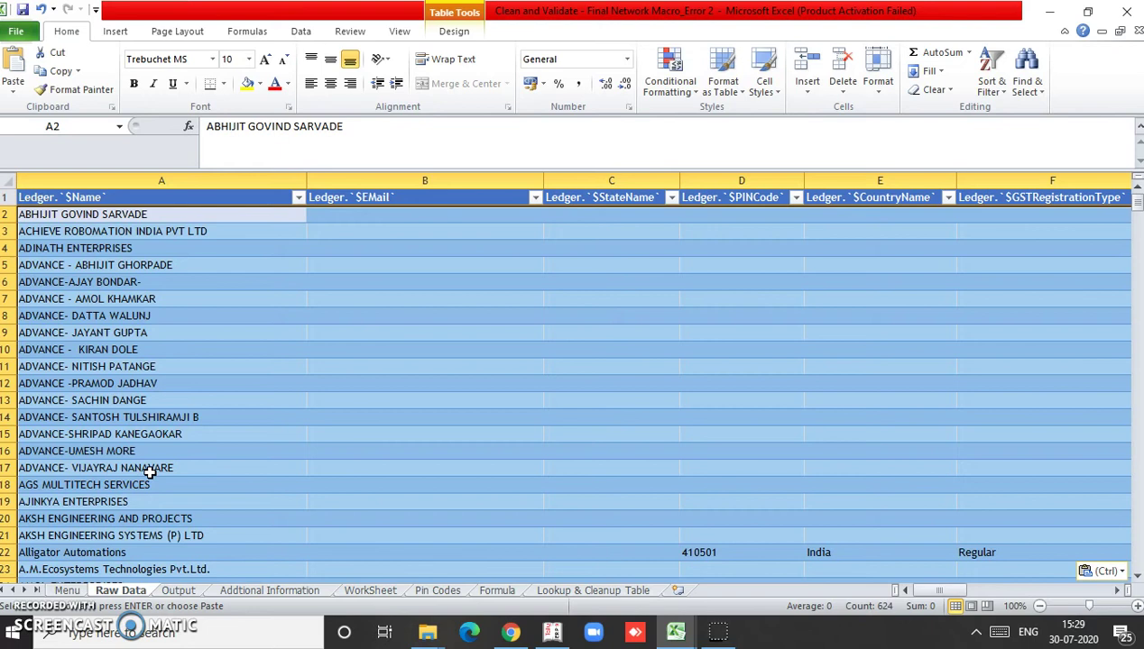
{"action": "key", "text": "ctrl"}
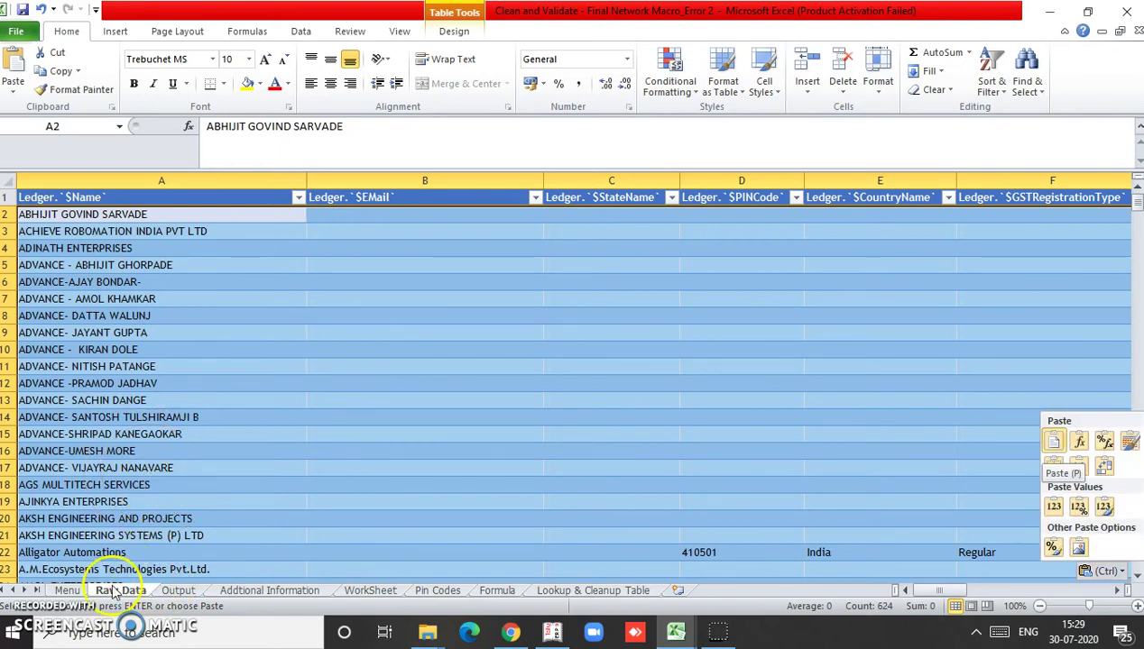
Run the clean-up macro from the Menu sheet on the pasted ledger records.
{"action": "left_click", "coordinate": [68, 591]}
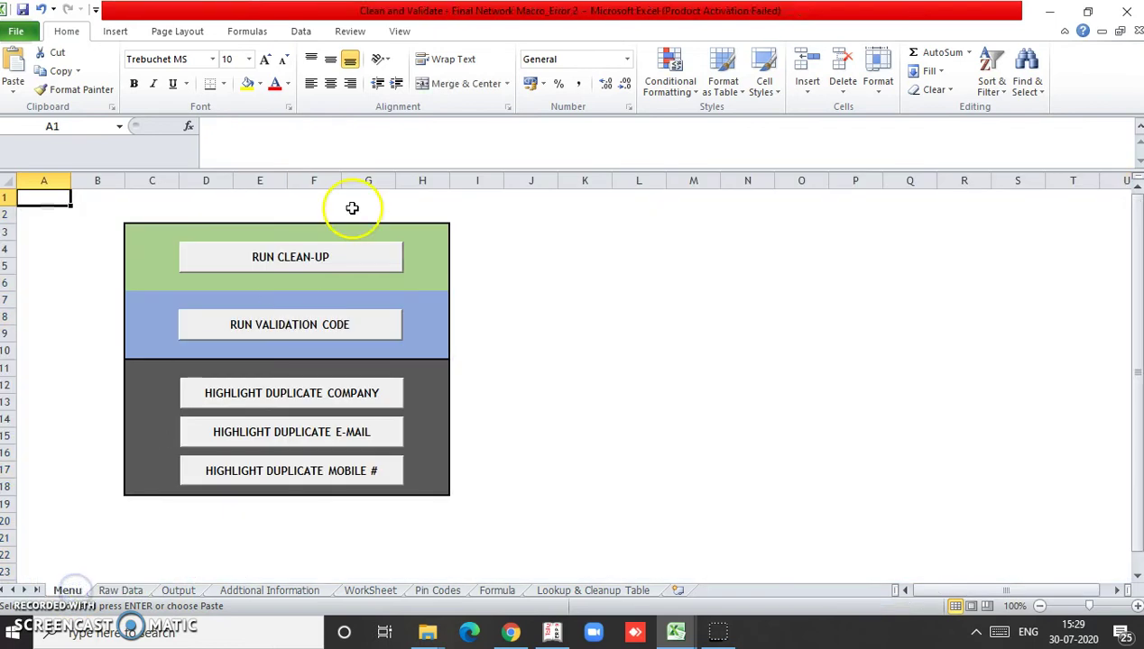
{"action": "left_click", "coordinate": [316, 257]}
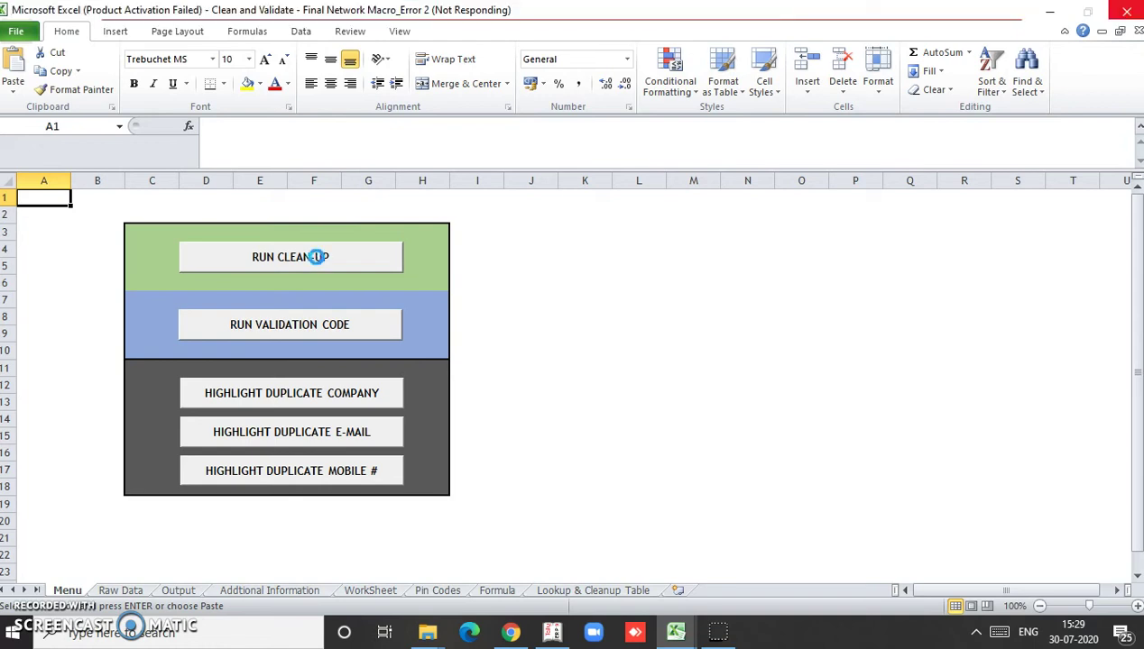
{"action": "key", "text": "alt+Tab"}
{"action": "key", "text": "alt+Tab"}
{"action": "key", "text": "alt+Tab"}
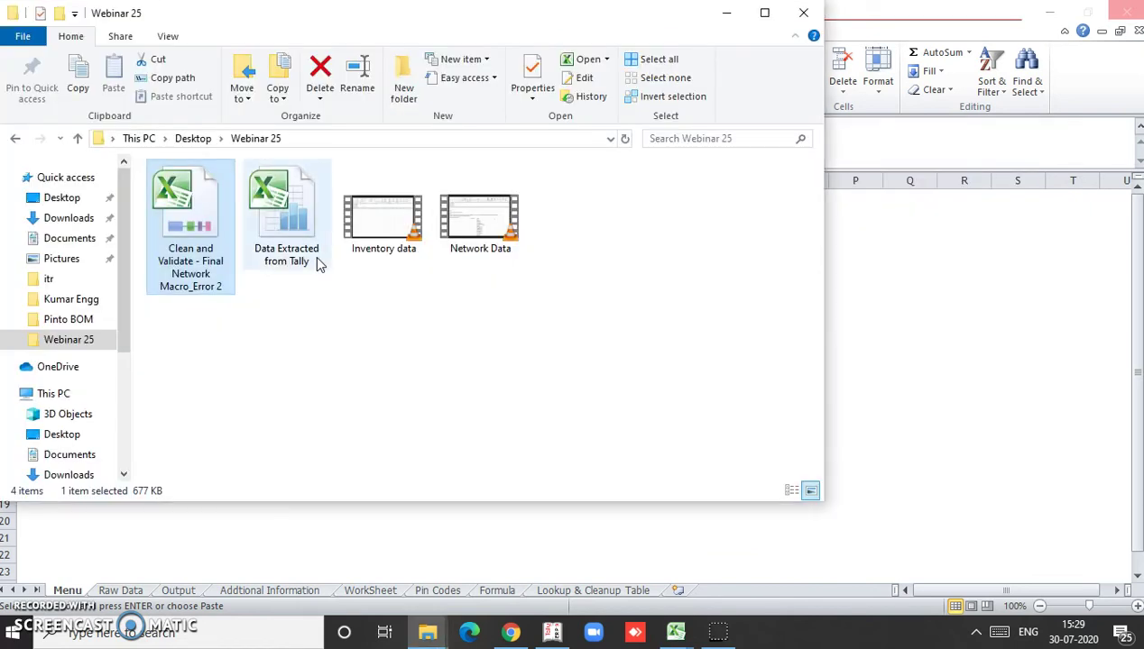
{"action": "key", "text": "alt+Tab"}
{"action": "key", "text": "alt+Tab"}
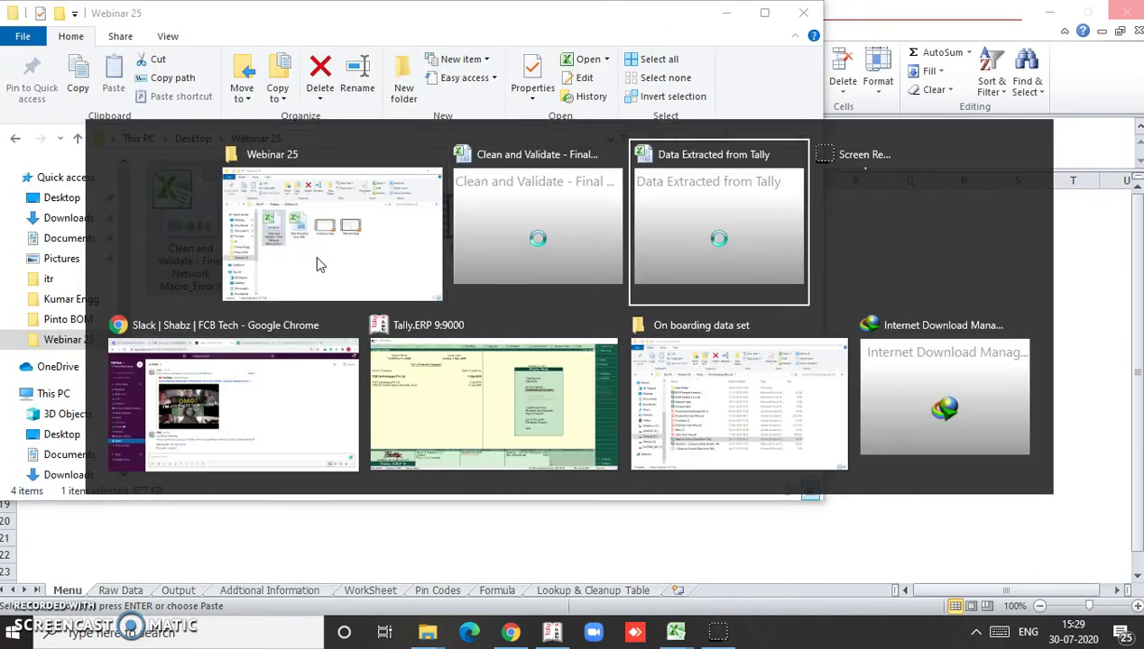
{"action": "key", "text": "alt+shift+Tab"}
{"action": "key", "text": "alt+shift+Tab"}
{"action": "key", "text": "alt+Tab"}
{"action": "key", "text": "alt+Tab"}
{"action": "key", "text": "Escape"}
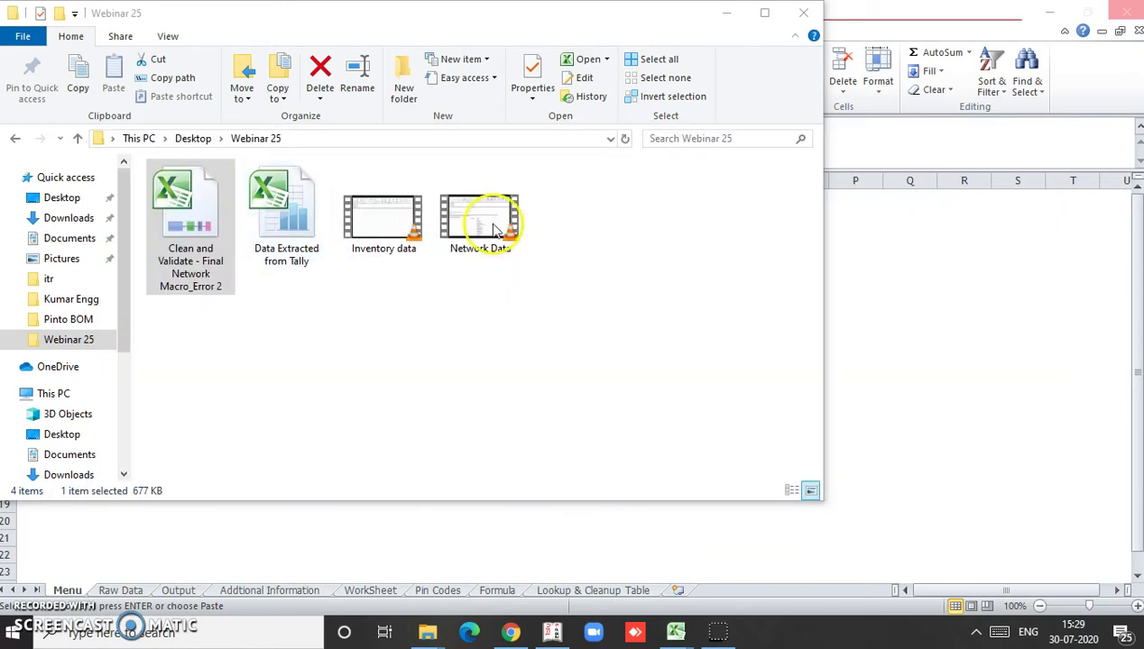
Look through the Output sheet's cleaned columns from Counter_Party_Name across to Country.
{"action": "left_click", "coordinate": [830, 442]}
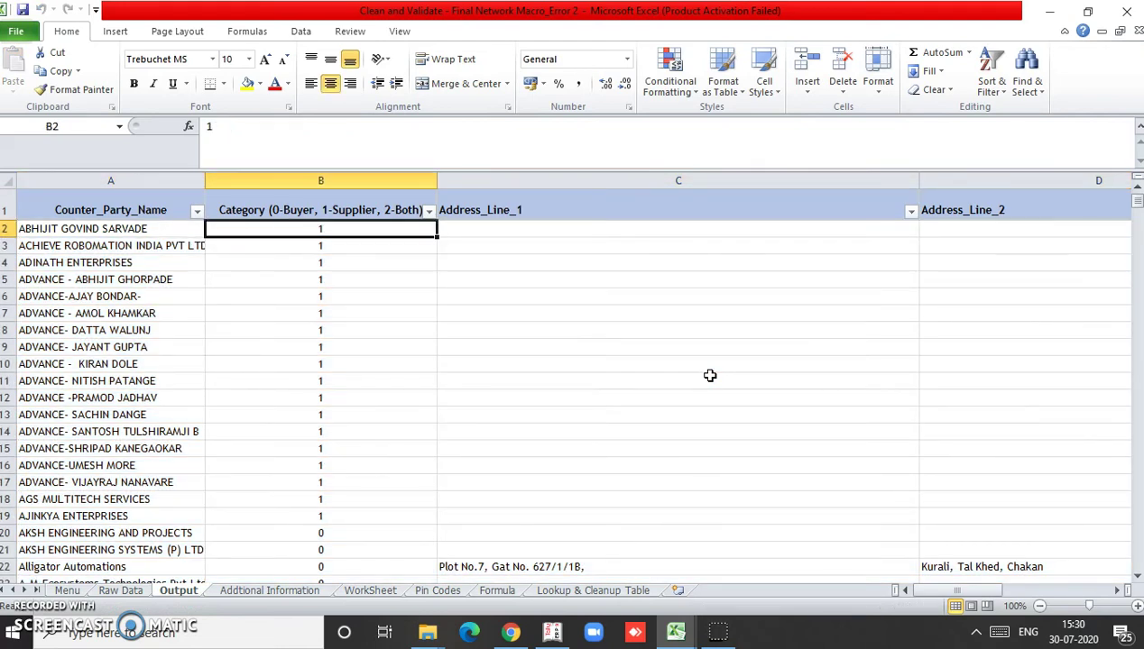
{"action": "key", "text": "Right"}
{"action": "key", "text": "Right"}
{"action": "key", "text": "Right"}
{"action": "key", "text": "Right"}
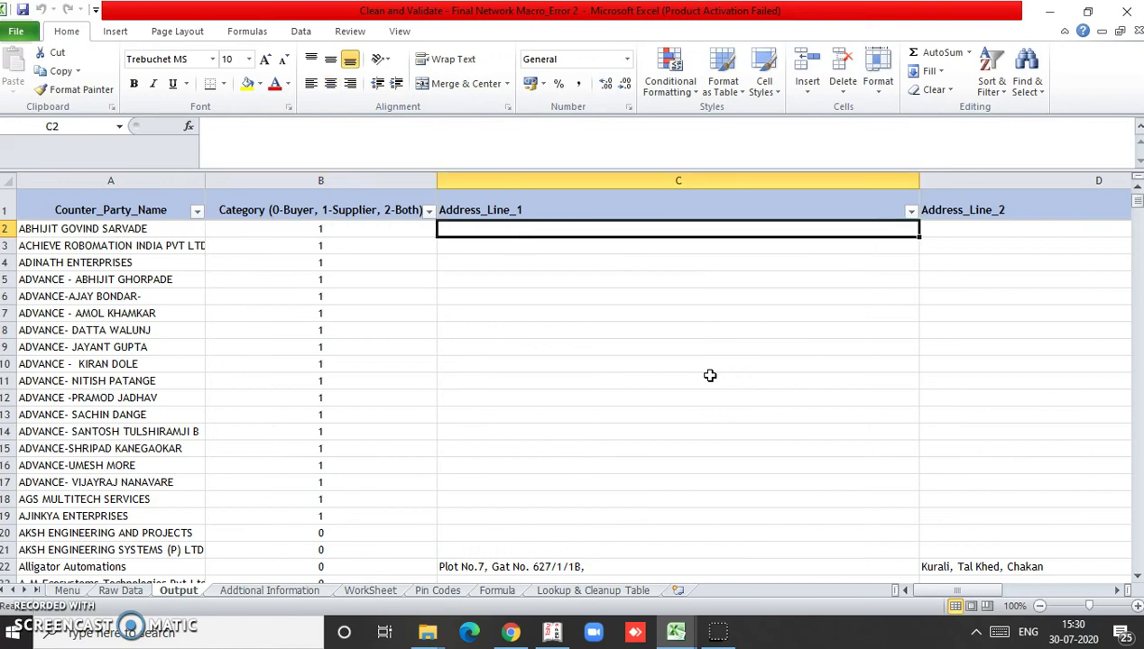
{"action": "key", "text": "Right"}
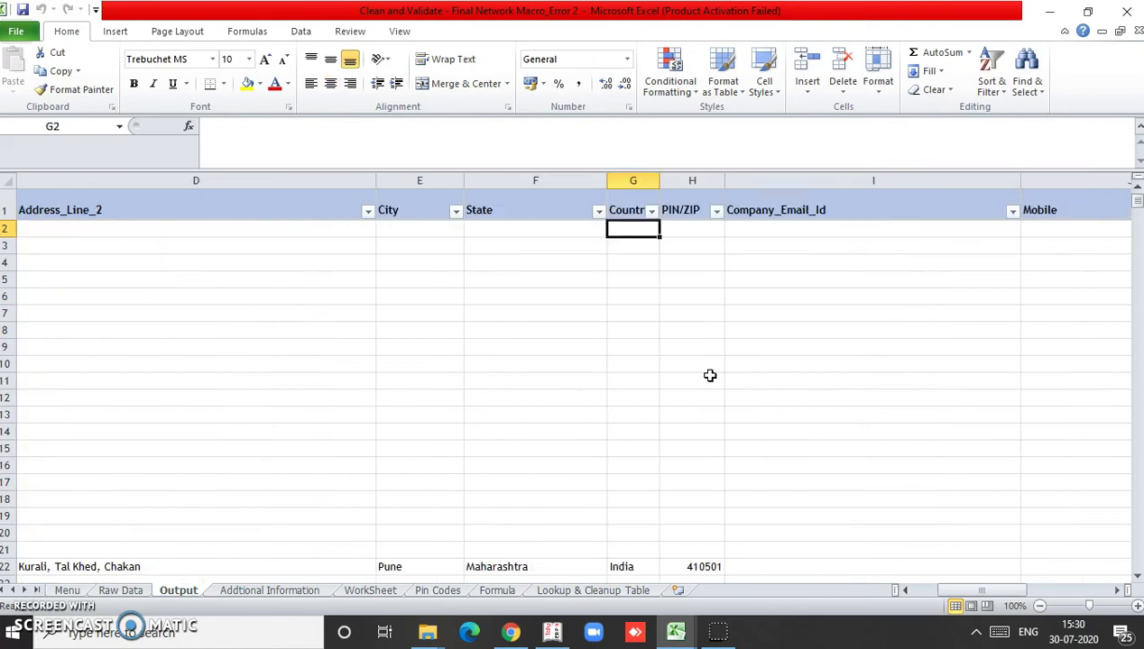
{"action": "key", "text": "Left"}
{"action": "key", "text": "Home"}
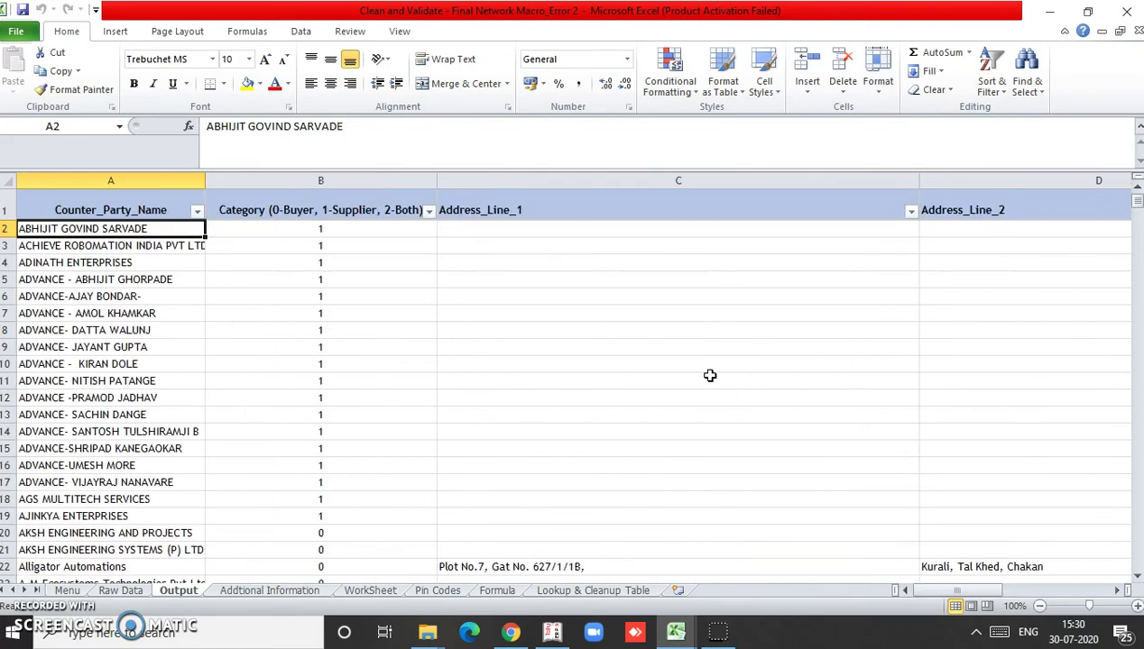
Run the validation code from the Menu sheet on the cleaned data.
{"action": "left_click", "coordinate": [70, 588]}
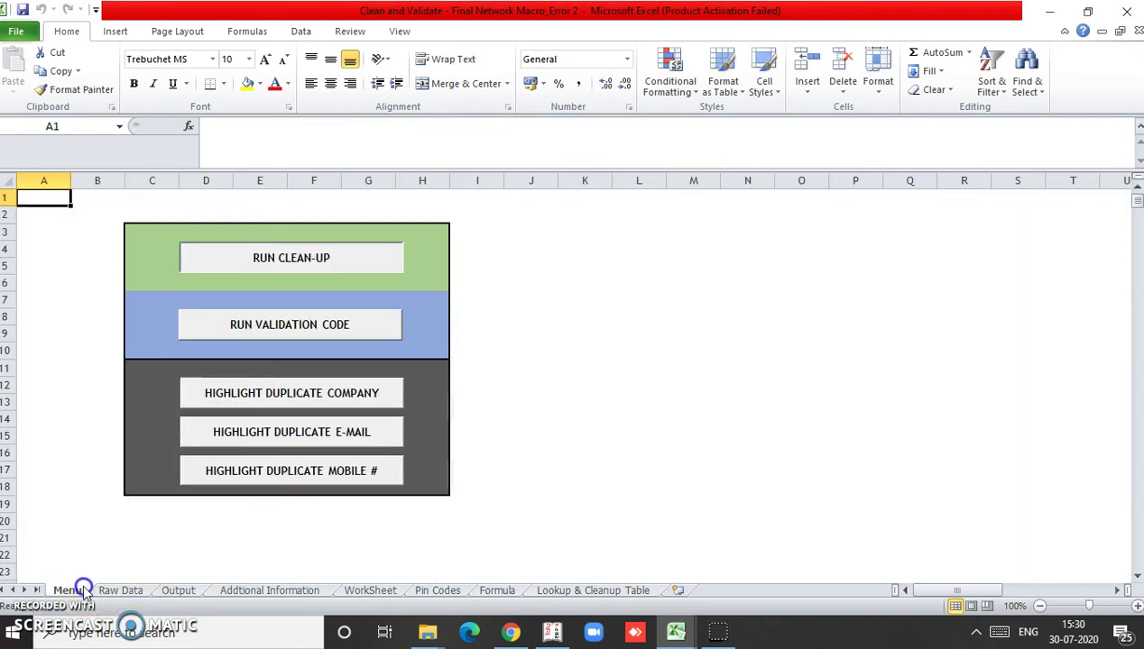
{"action": "left_click", "coordinate": [290, 335]}
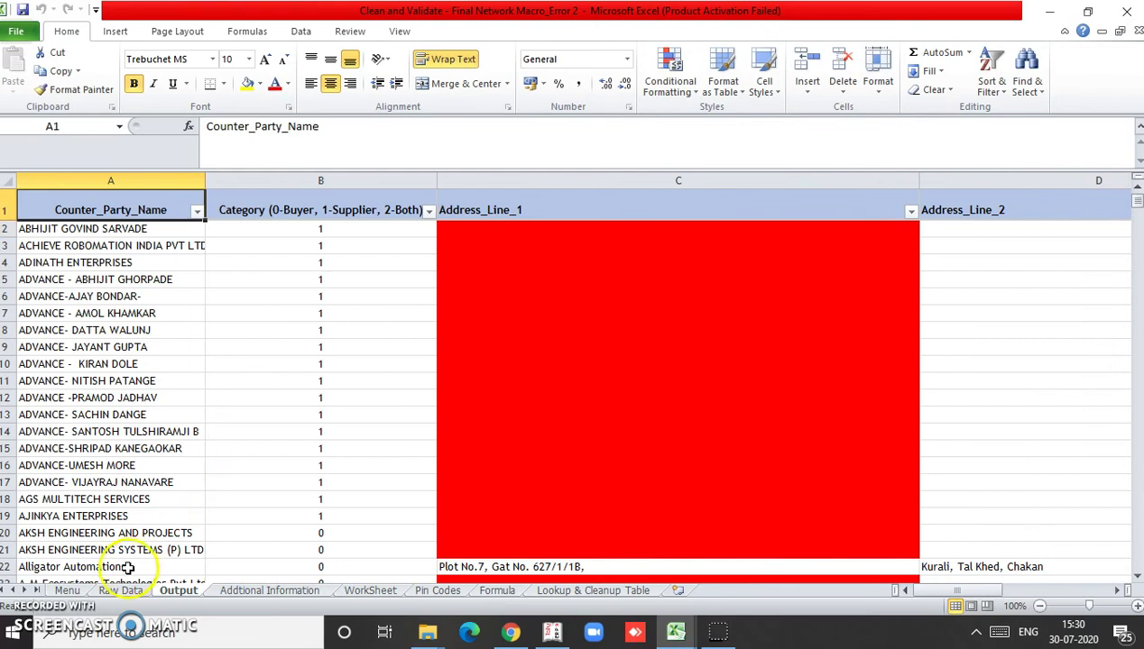
Run the macros that highlight duplicate companies, e-mails and mobile numbers, returning to A1 of the Output sheet.
{"action": "left_click", "coordinate": [72, 592]}
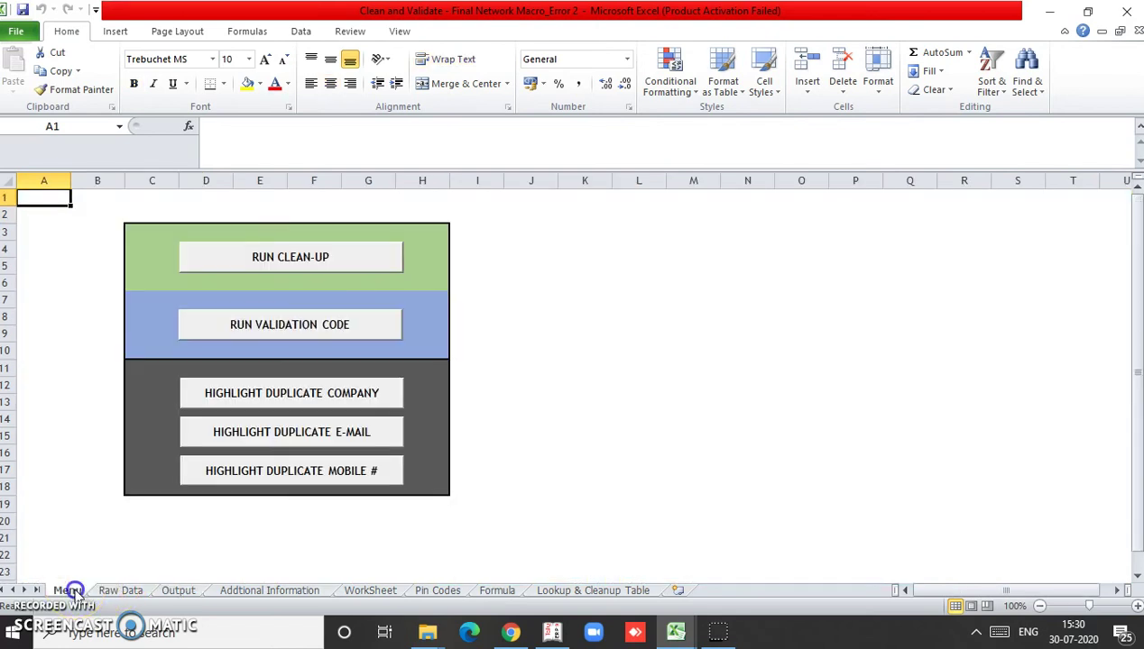
{"action": "left_click", "coordinate": [286, 404]}
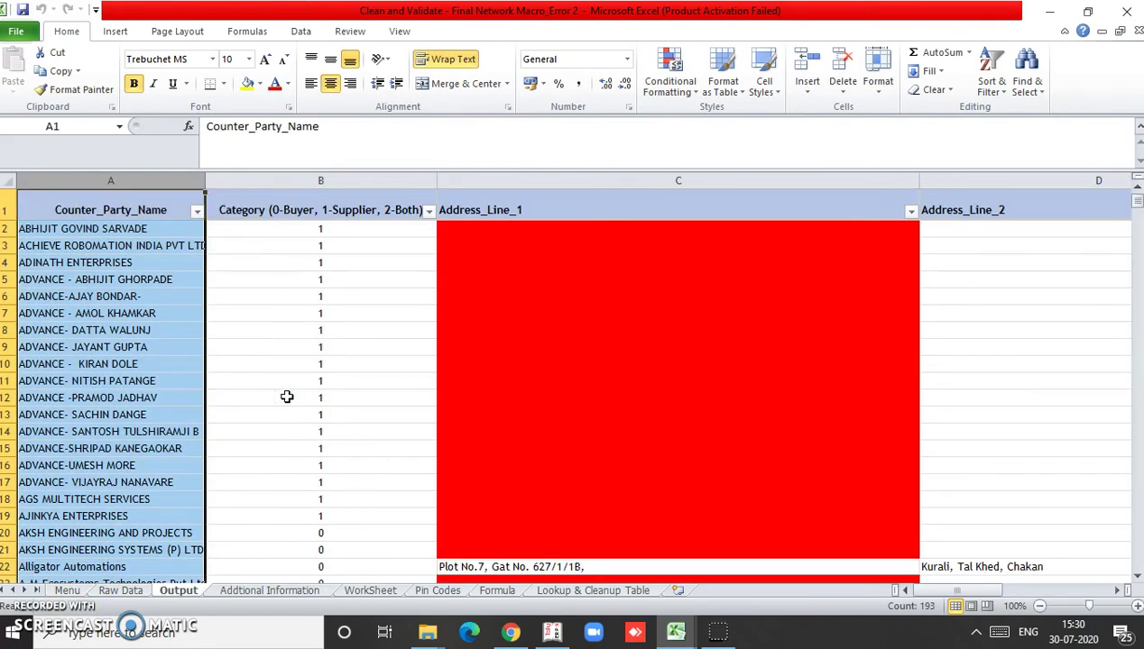
{"action": "left_click", "coordinate": [69, 591]}
{"action": "left_click", "coordinate": [280, 427]}
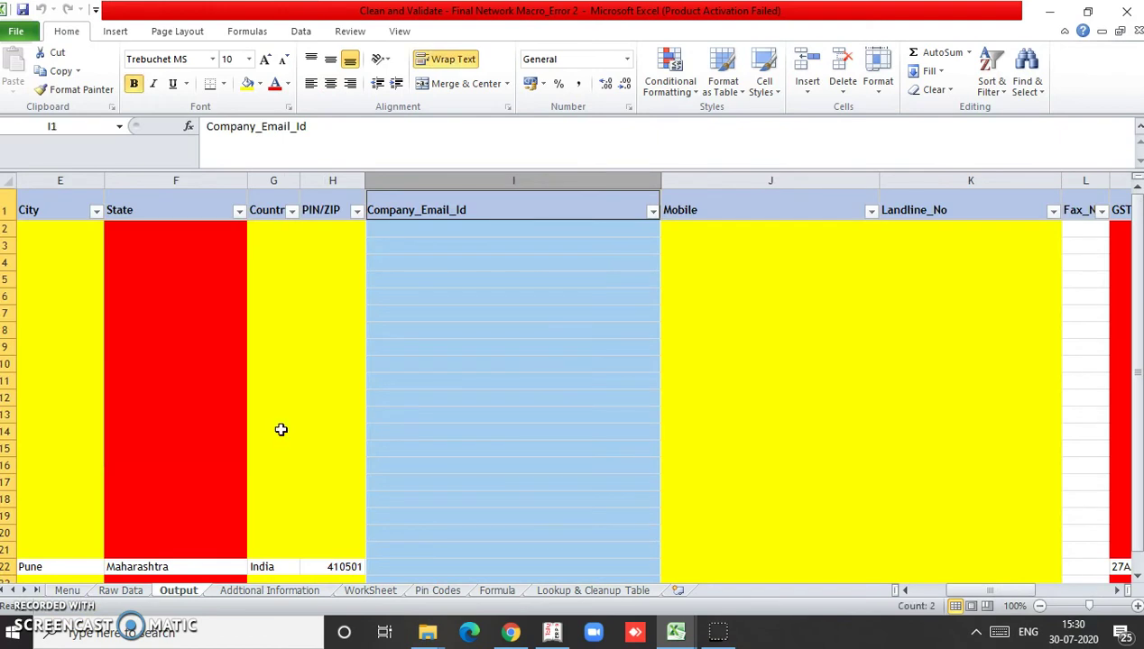
{"action": "left_click", "coordinate": [68, 591]}
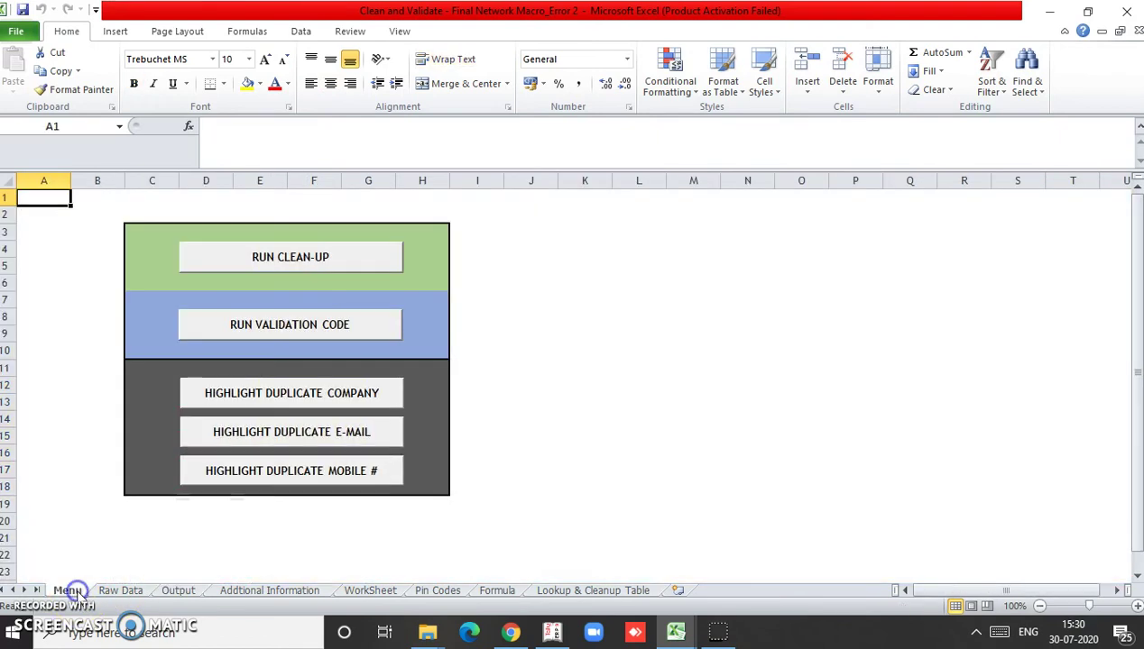
{"action": "left_click", "coordinate": [259, 481]}
{"action": "left_click", "coordinate": [473, 374]}
{"action": "key", "text": "ctrl+Up"}
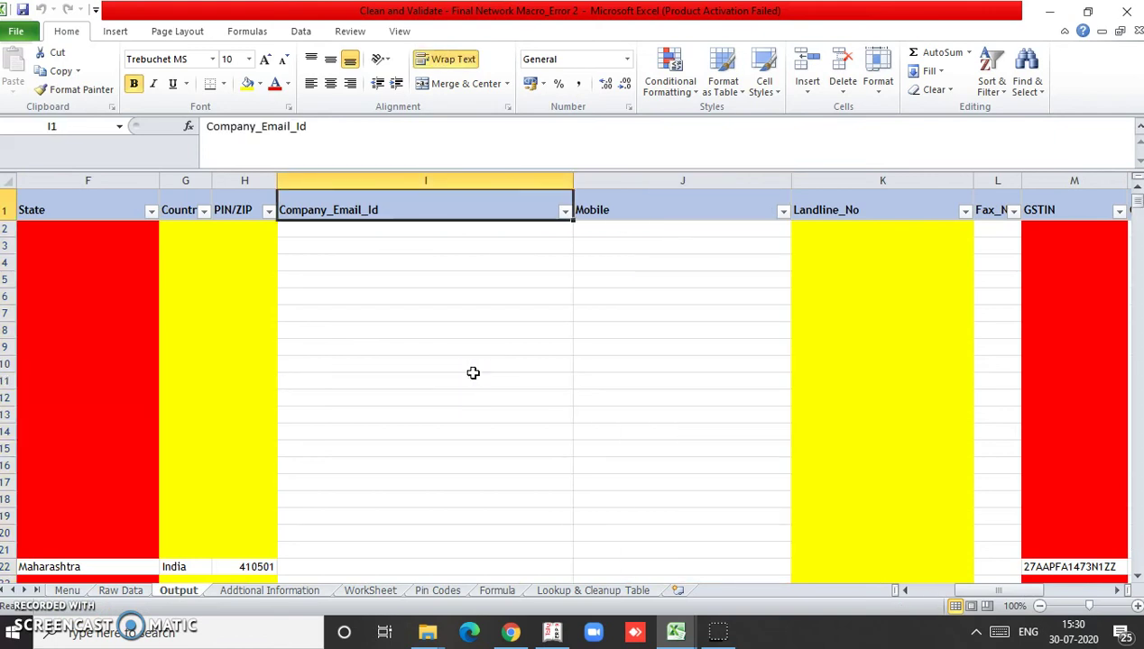
{"action": "key", "text": "ctrl+Left"}
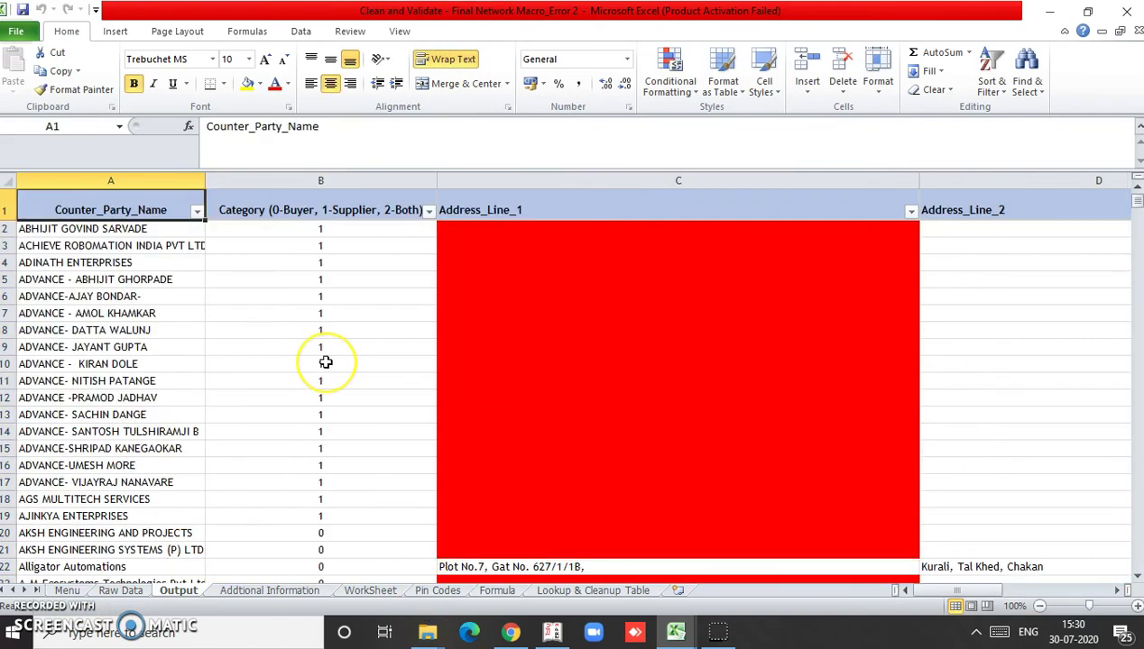
{"action": "key", "text": "ctrl+shift+Right"}
{"action": "key", "text": "ctrl+Down"}
{"action": "key", "text": "ctrl+c"}
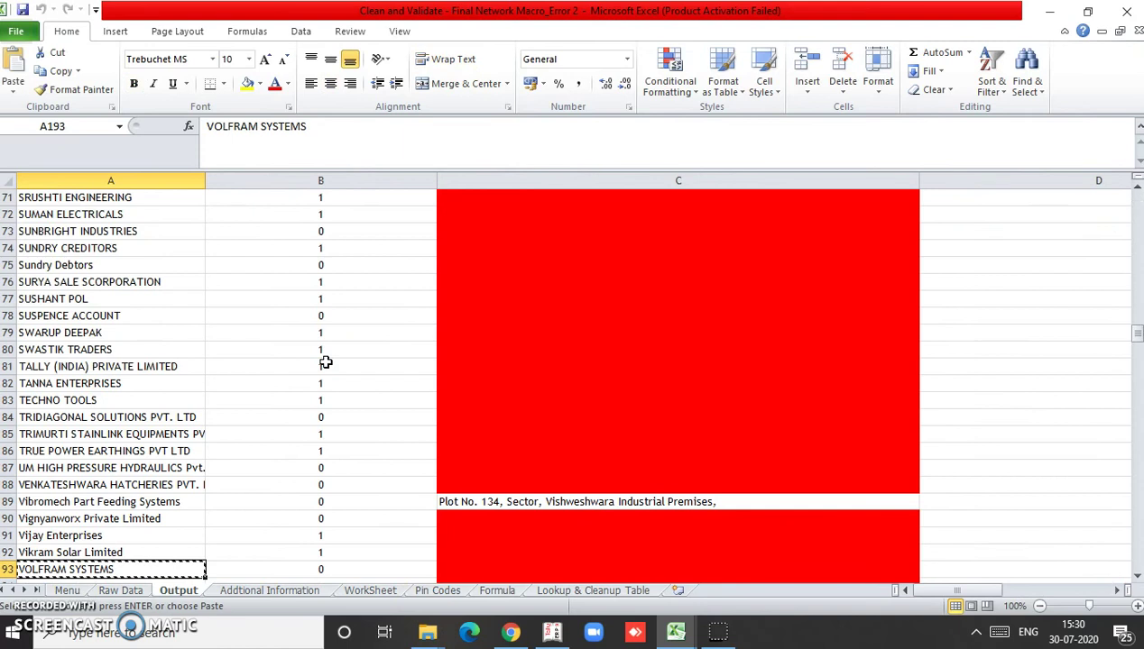
Copy the entire Output table with its header row, from A1 to X193, and dismiss the mail notification.
{"action": "key", "text": "ctrl+Up"}
{"action": "key", "text": "ctrl+shift+Right"}
{"action": "key", "text": "ctrl+shift+Down"}
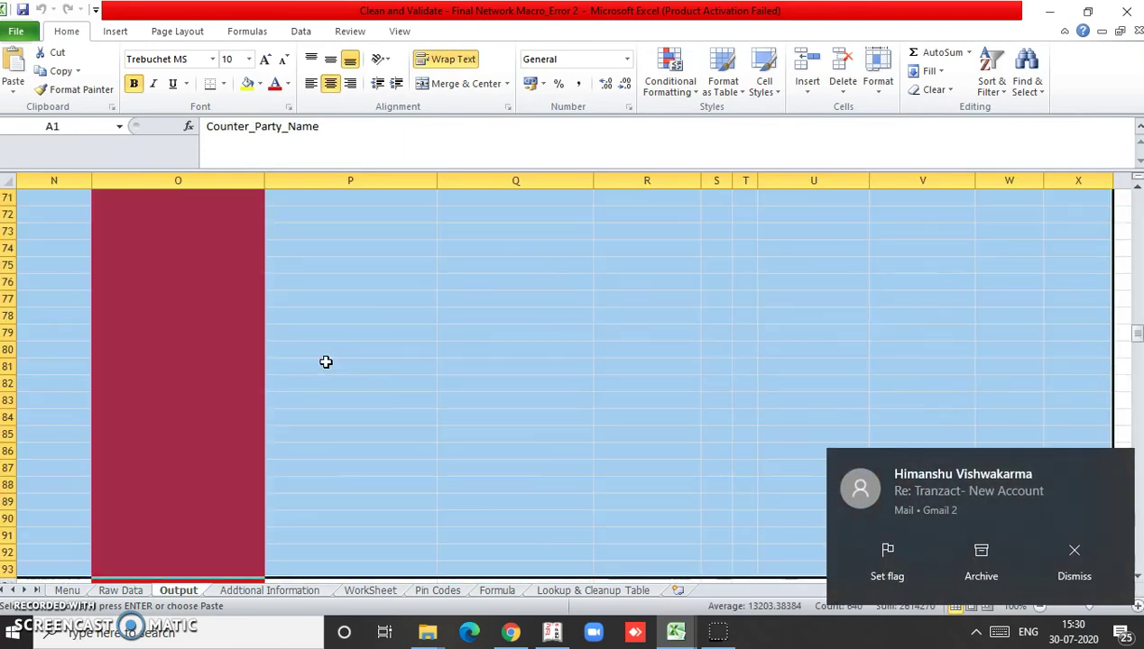
{"action": "left_click", "coordinate": [1072, 566]}
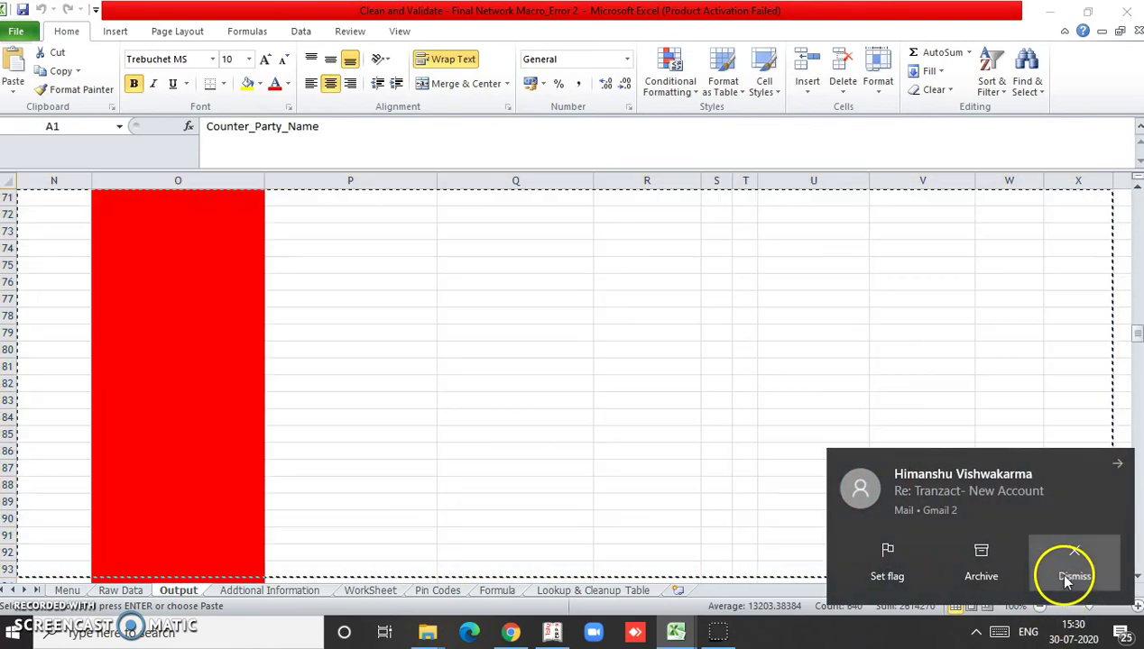
Switch to the Data Extracted from Tally workbook and paste the validated table over the Network Master sheet from A1.
{"action": "key", "text": "alt+Tab"}
{"action": "key", "text": "alt+Tab"}
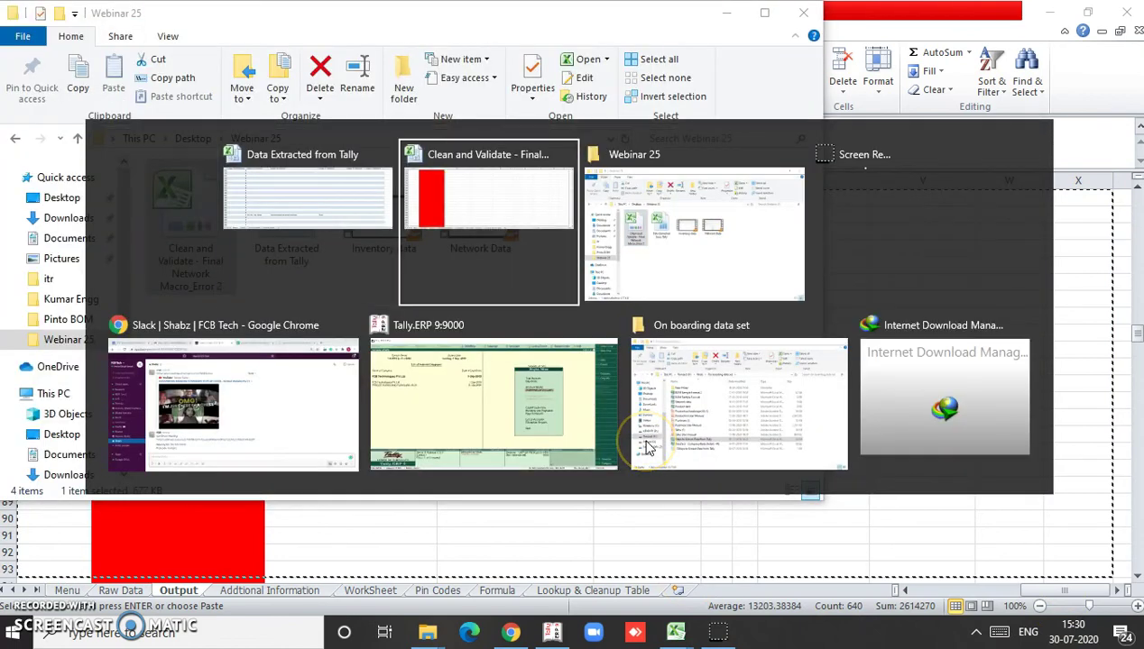
{"action": "key", "text": "alt+shift+Tab"}
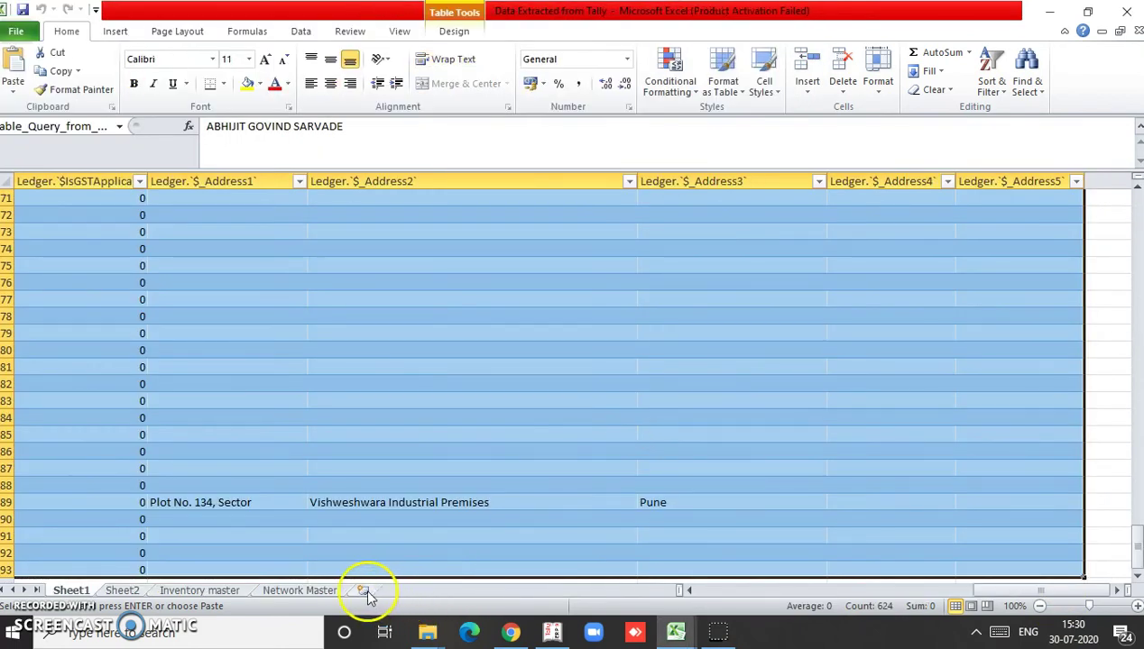
{"action": "left_click", "coordinate": [340, 591]}
{"action": "key", "text": "ctrl+a"}
{"action": "key", "text": "ctrl+v"}
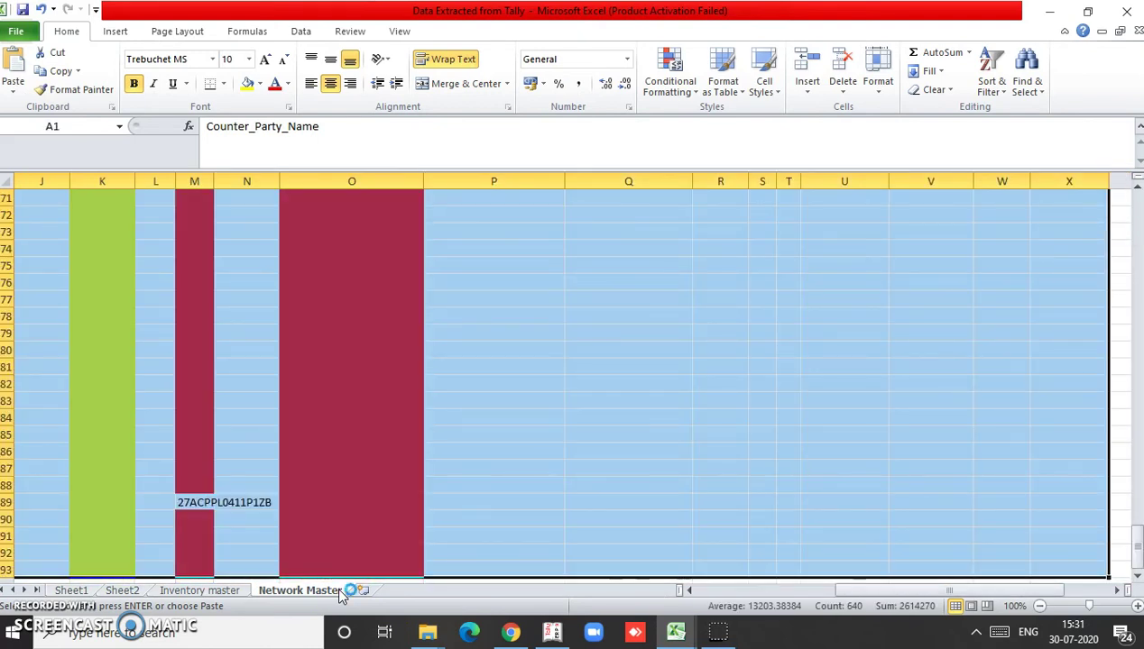
{"action": "key", "text": "Return"}
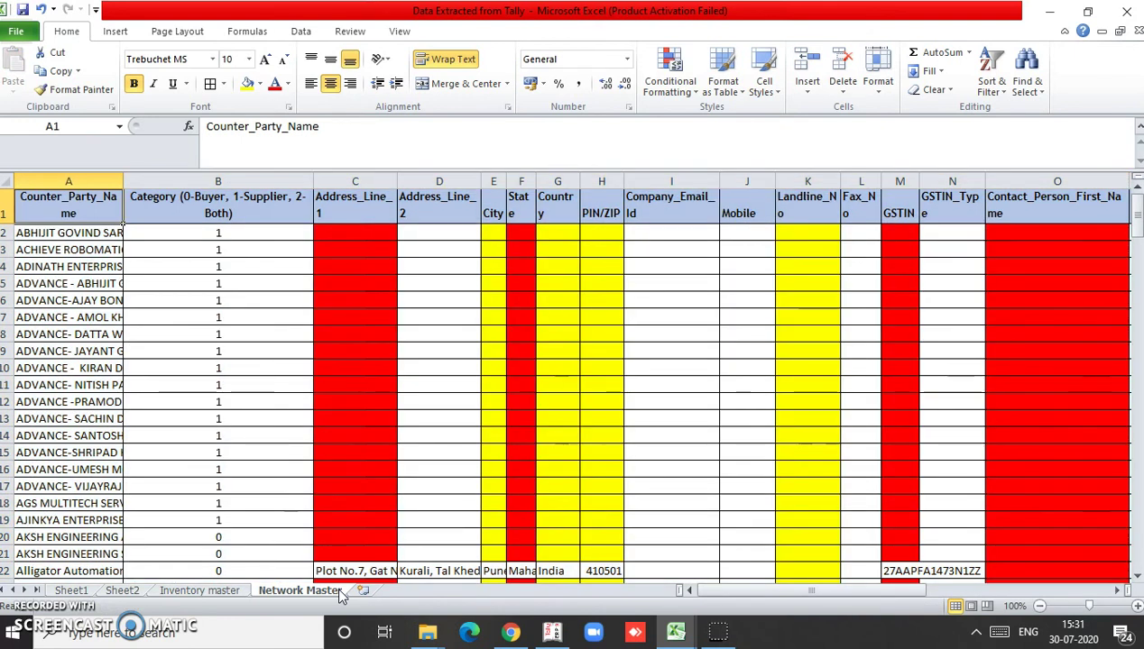
Turn off text wrapping for the Counter_Party_Name header in A1, and go to the first filled address in column C.
{"action": "left_click", "coordinate": [468, 59]}
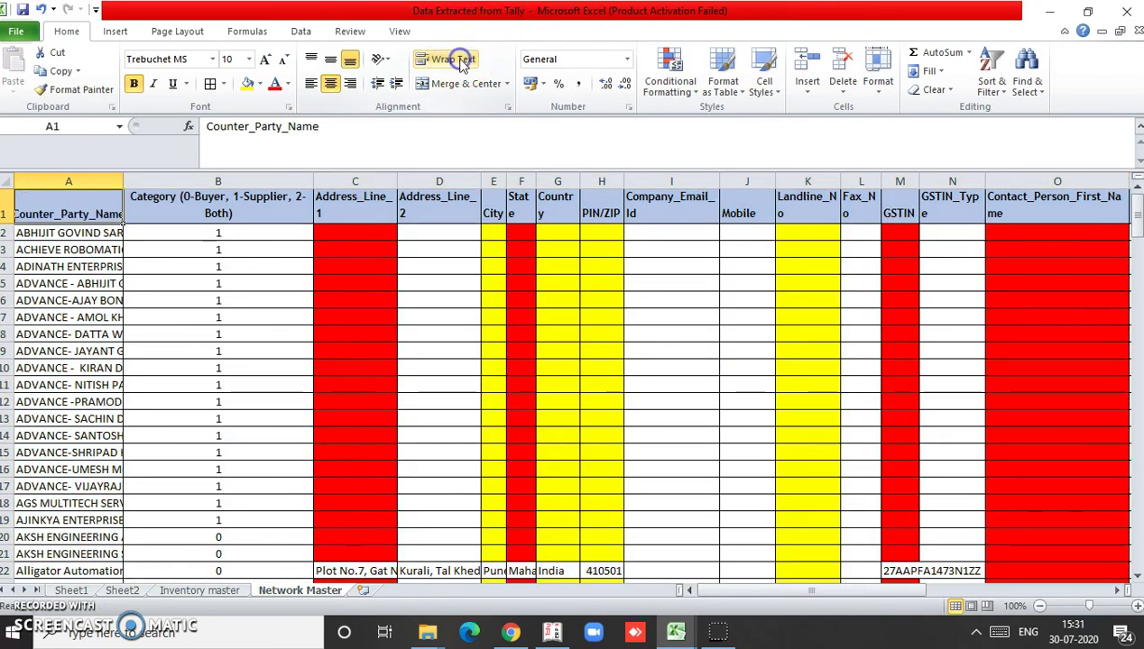
{"action": "key", "text": "Down"}
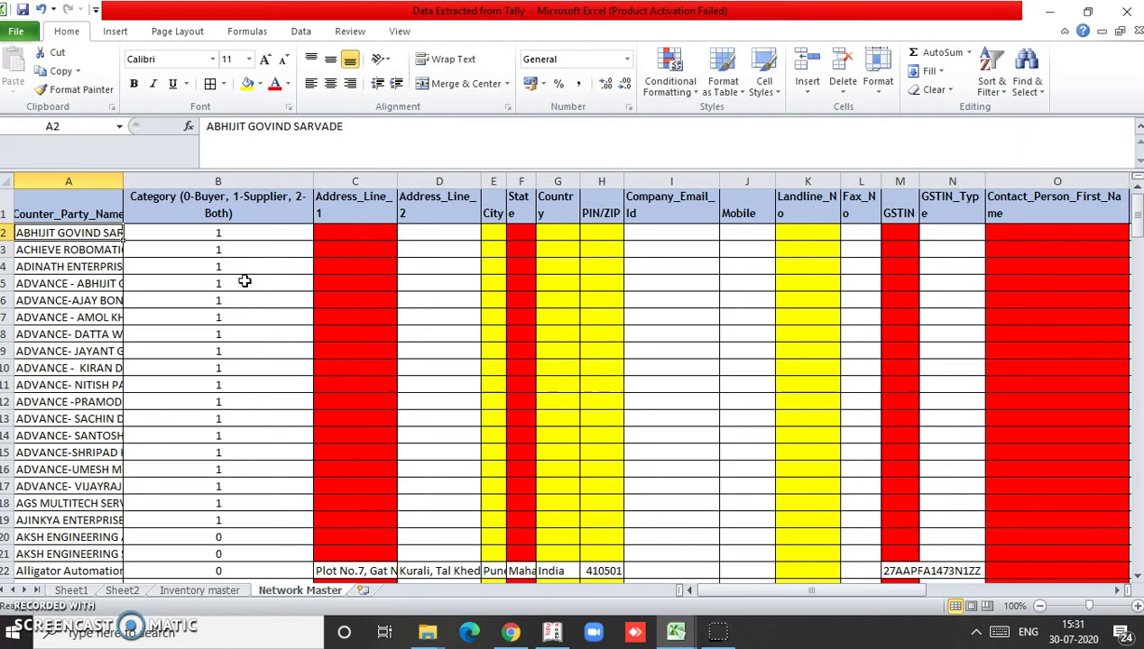
{"action": "key", "text": "Right"}
{"action": "key", "text": "Right"}
{"action": "key", "text": "ctrl+Down"}
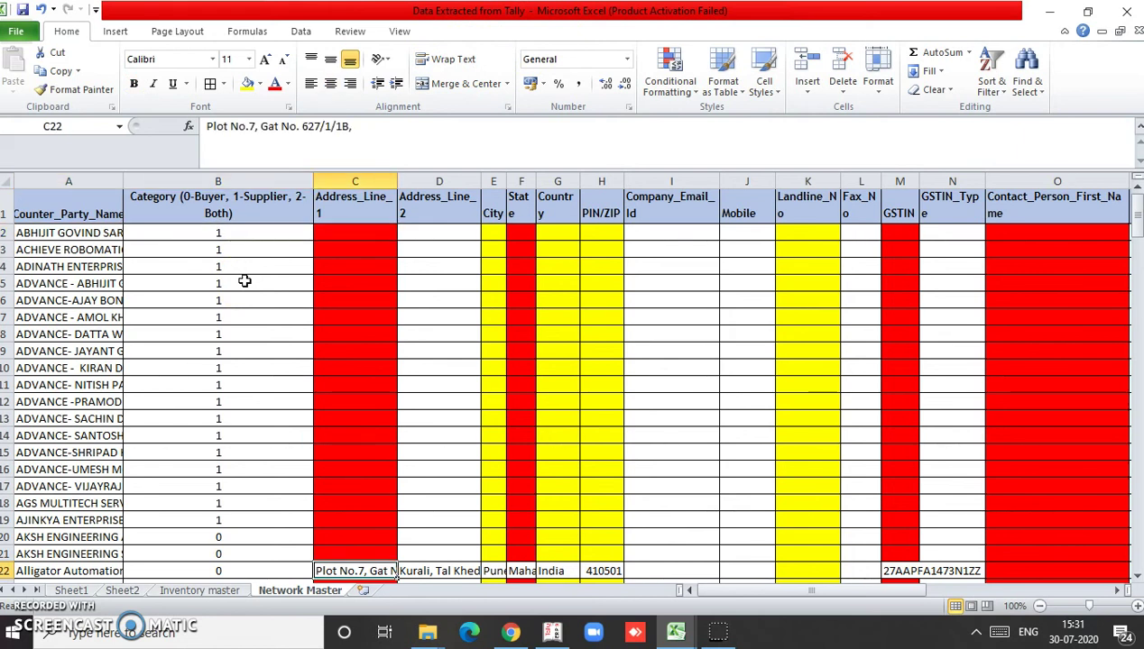
Review the Alligator Automations record in row 22 from Address_Line_2 to GSTIN_Type, and return to its company name in A22.
{"action": "key", "text": "Right"}
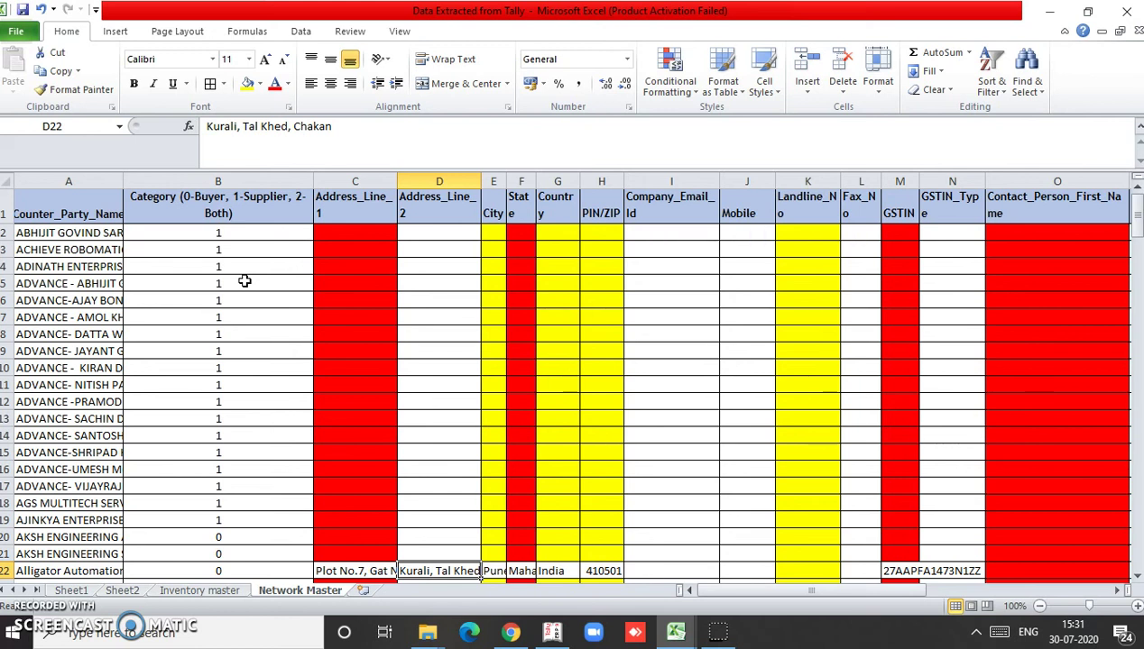
{"action": "key", "text": "Right"}
{"action": "key", "text": "Right"}
{"action": "key", "text": "Right"}
{"action": "key", "text": "Right"}
{"action": "key", "text": "Right"}
{"action": "key", "text": "Right"}
{"action": "key", "text": "Right"}
{"action": "key", "text": "Right"}
{"action": "key", "text": "Right"}
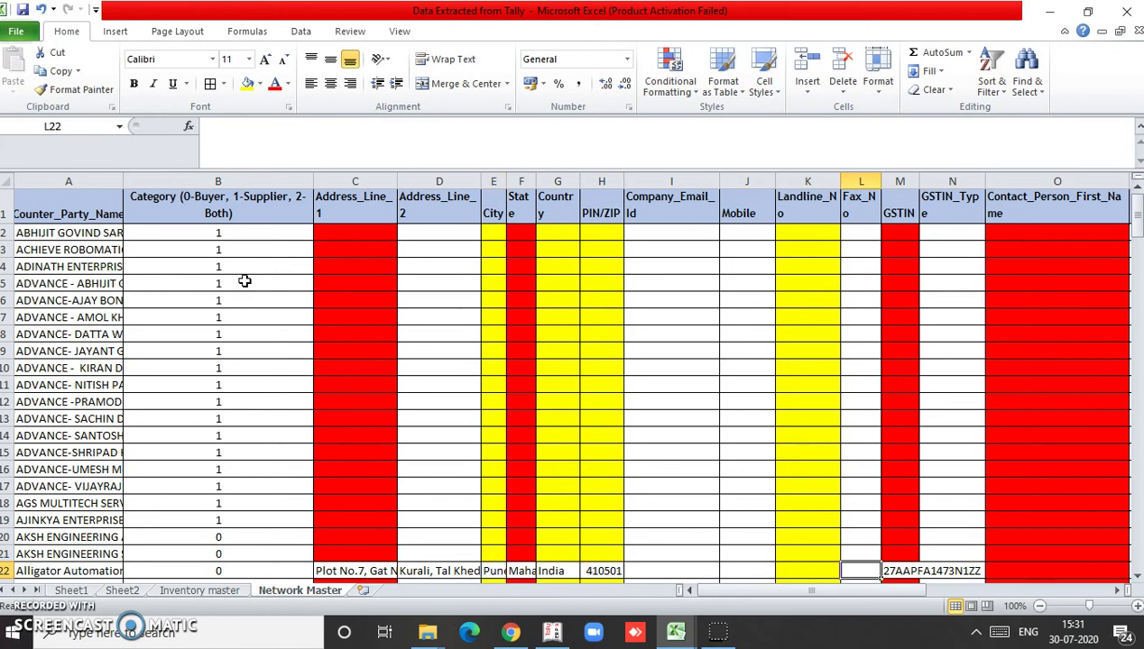
{"action": "key", "text": "Right"}
{"action": "key", "text": "Right"}
{"action": "key", "text": "Right"}
{"action": "key", "text": "Right"}
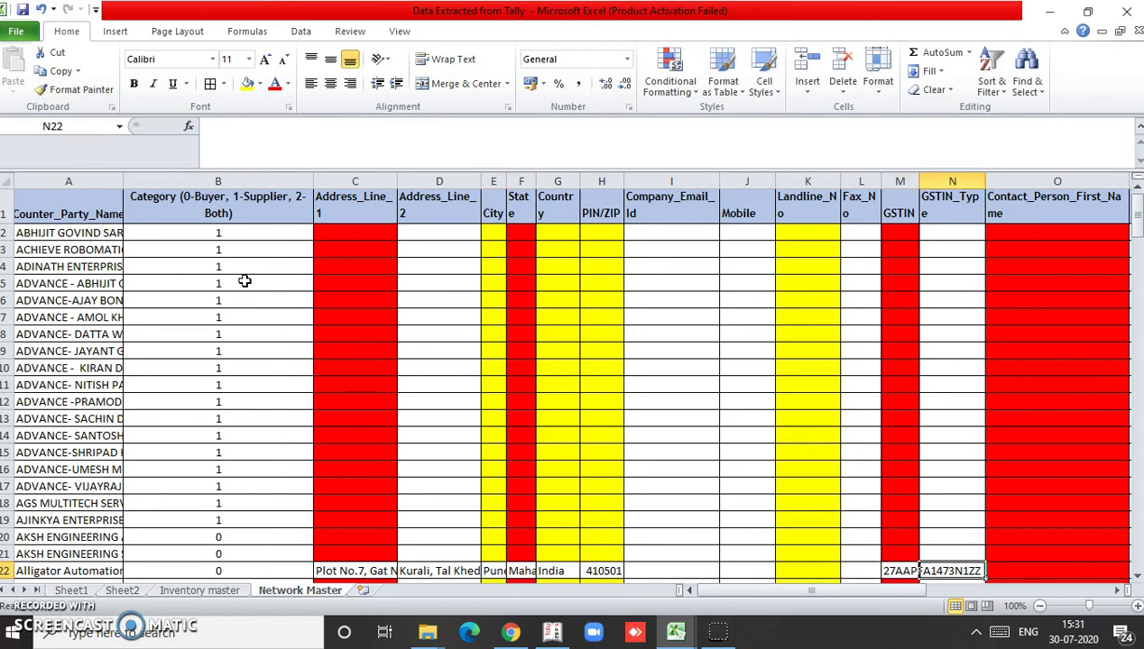
{"action": "key", "text": "ctrl+Left"}
{"action": "key", "text": "ctrl+Left"}
{"action": "key", "text": "ctrl+Left"}
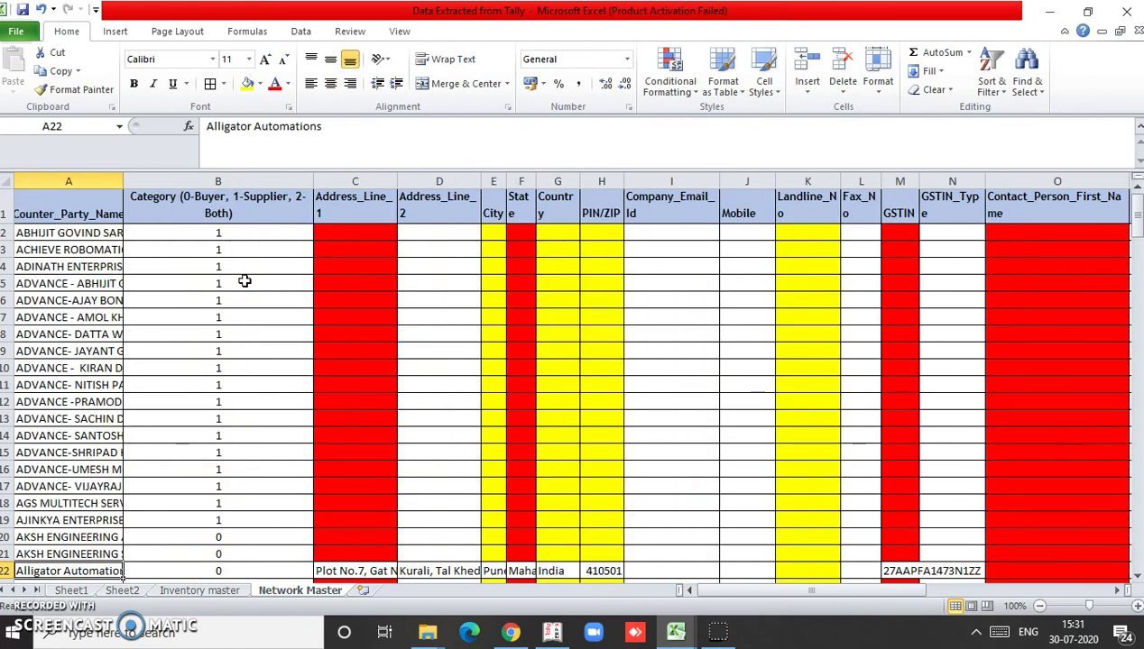
Examine row 22 again from the category and address fields through the contact person, PAN, CIN and No_of_Employees columns.
{"action": "key", "text": "Right"}
{"action": "key", "text": "Right"}
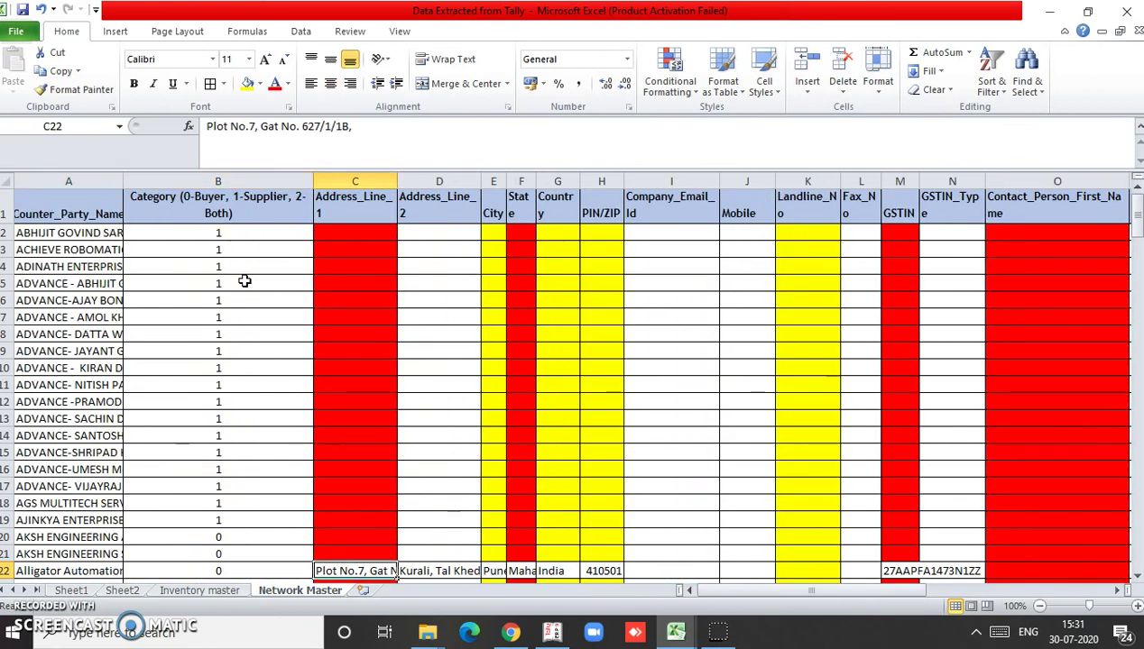
{"action": "key", "text": "Right"}
{"action": "key", "text": "Right"}
{"action": "key", "text": "Right"}
{"action": "key", "text": "Right"}
{"action": "key", "text": "Right"}
{"action": "key", "text": "Right"}
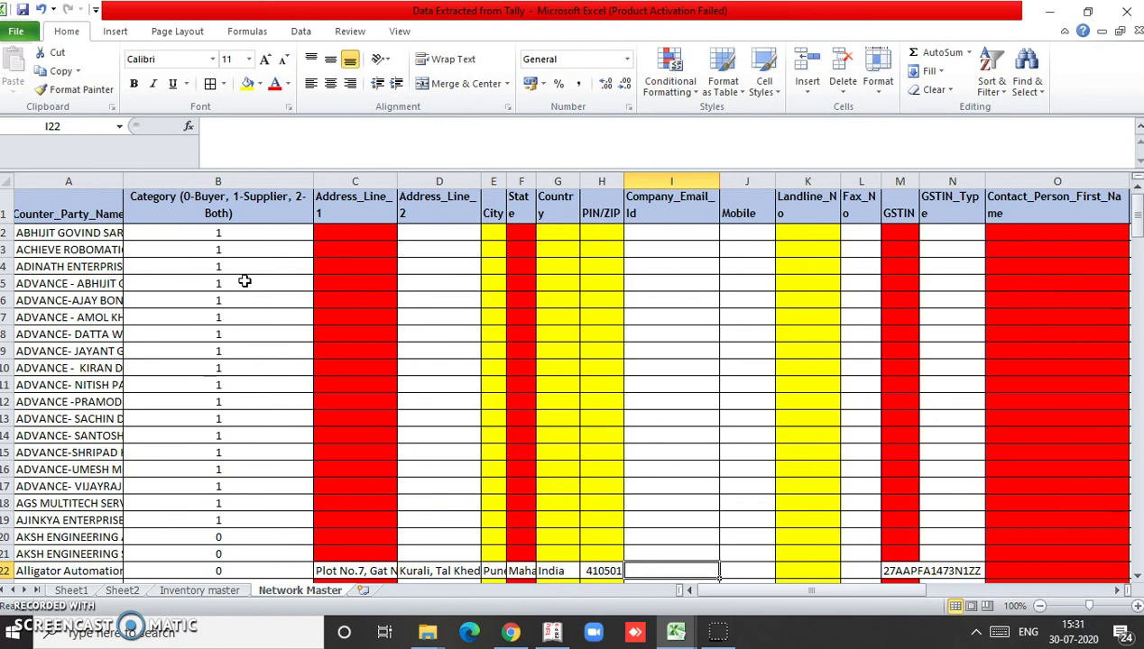
{"action": "key", "text": "Right"}
{"action": "key", "text": "Right"}
{"action": "key", "text": "Right"}
{"action": "key", "text": "Right"}
{"action": "key", "text": "Right"}
{"action": "key", "text": "Right"}
{"action": "key", "text": "Right"}
{"action": "key", "text": "Right"}
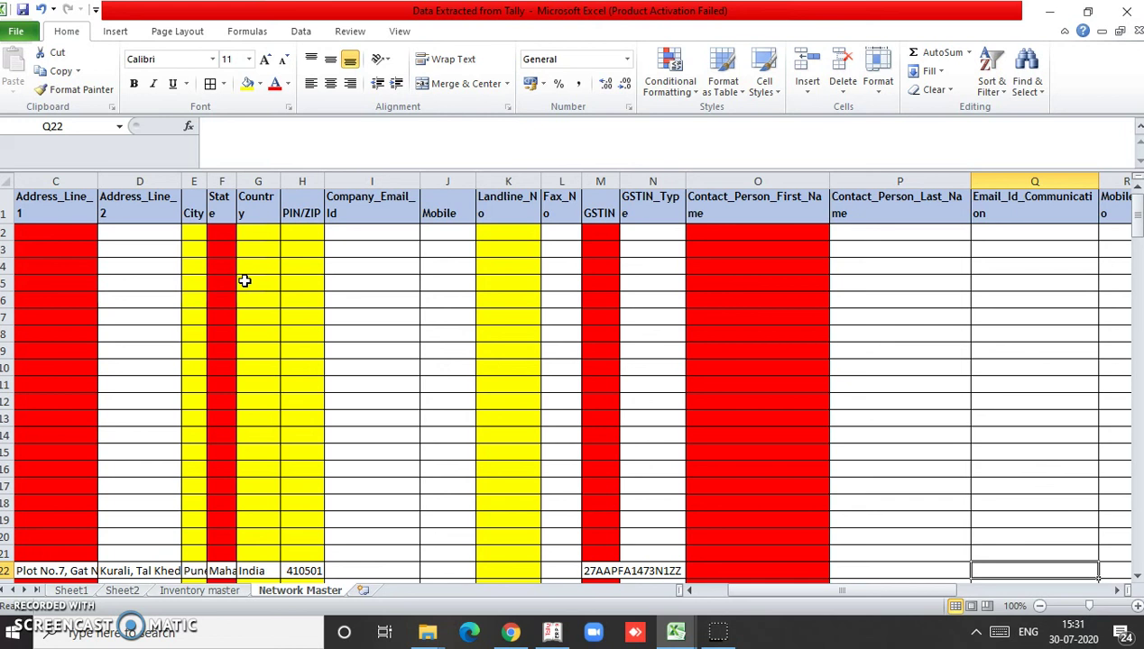
{"action": "key", "text": "Right"}
{"action": "key", "text": "Right"}
{"action": "key", "text": "Right"}
{"action": "key", "text": "Right"}
{"action": "key", "text": "Right"}
{"action": "key", "text": "Right"}
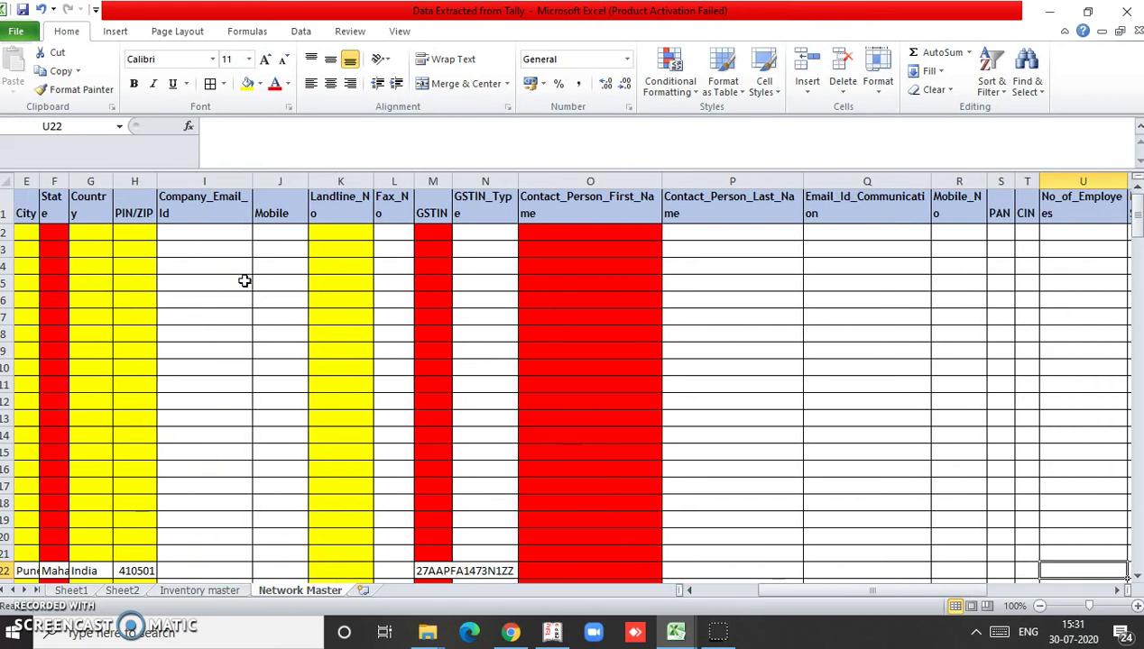
{"action": "key", "text": "Right"}
Go up to the header row at the Send Email column and review the No_of_Employees, Industry / Sector and Ownership headers.
{"action": "key", "text": "Up"}
{"action": "key", "text": "Up"}
{"action": "key", "text": "Up"}
{"action": "key", "text": "Up"}
{"action": "key", "text": "Up"}
{"action": "key", "text": "Up"}
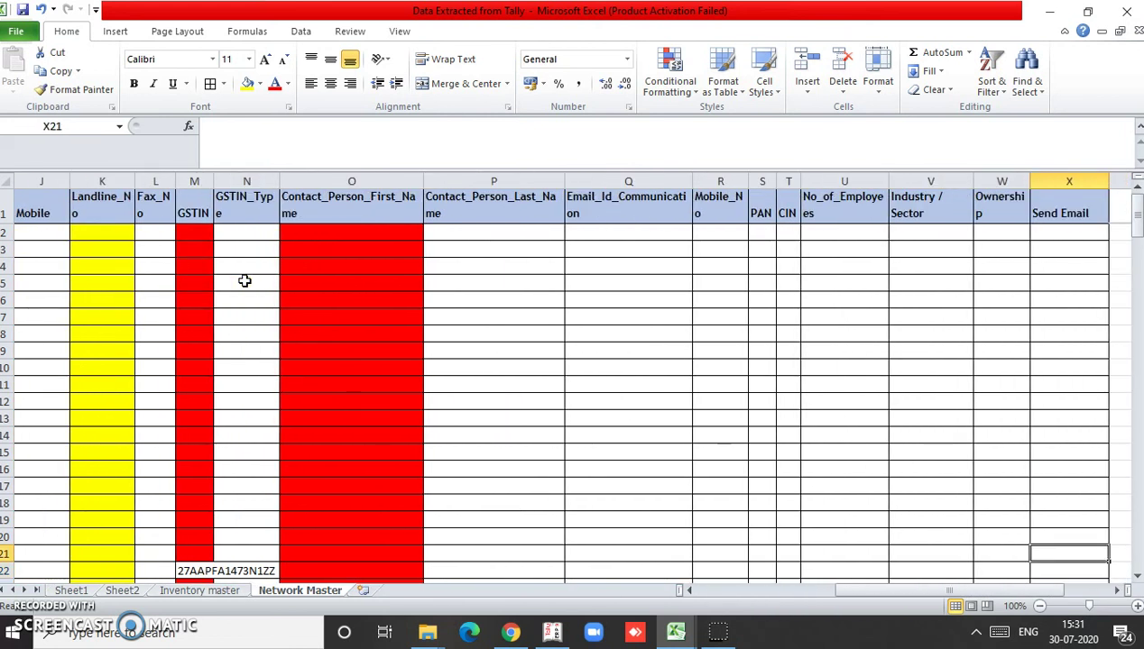
{"action": "key", "text": "Up"}
{"action": "key", "text": "Up"}
{"action": "key", "text": "Up"}
{"action": "key", "text": "Up"}
{"action": "key", "text": "Up"}
{"action": "key", "text": "Up"}
{"action": "key", "text": "Up"}
{"action": "key", "text": "Up"}
{"action": "key", "text": "Up"}
{"action": "key", "text": "Up"}
{"action": "key", "text": "Up"}
{"action": "key", "text": "Up"}
{"action": "key", "text": "Up"}
{"action": "key", "text": "Up"}
{"action": "key", "text": "Up"}
{"action": "key", "text": "Down"}
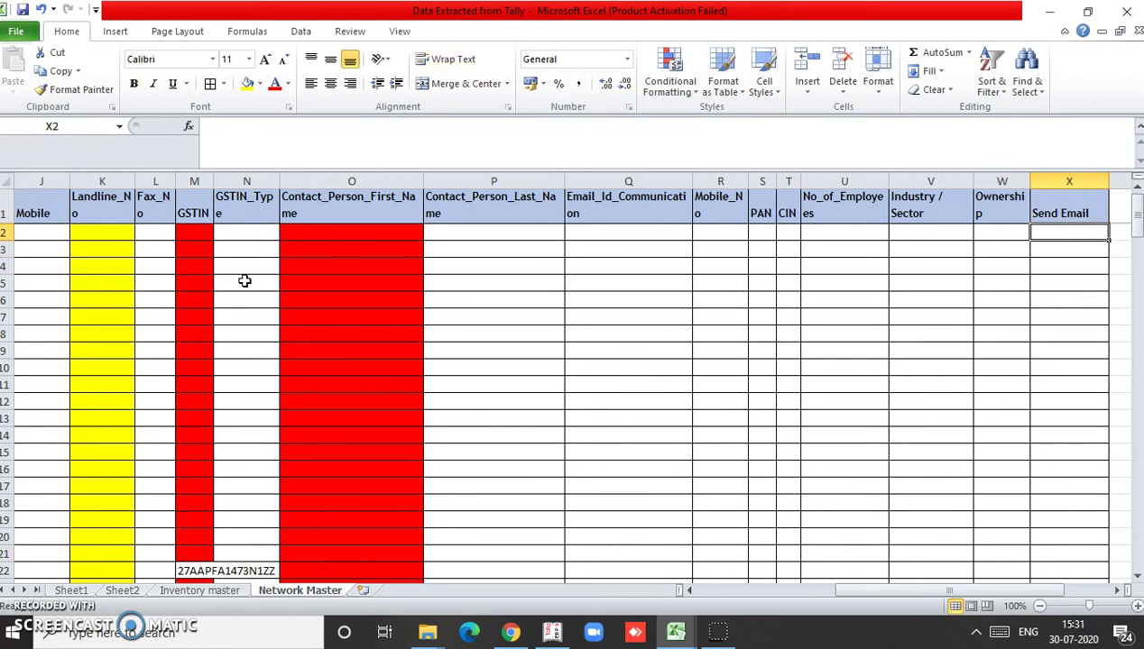
{"action": "key", "text": "Up"}
{"action": "key", "text": "Left"}
{"action": "key", "text": "Left"}
{"action": "key", "text": "Left"}
{"action": "key", "text": "Left"}
{"action": "key", "text": "Right"}
{"action": "key", "text": "Right"}
{"action": "key", "text": "Right"}
{"action": "key", "text": "Left"}
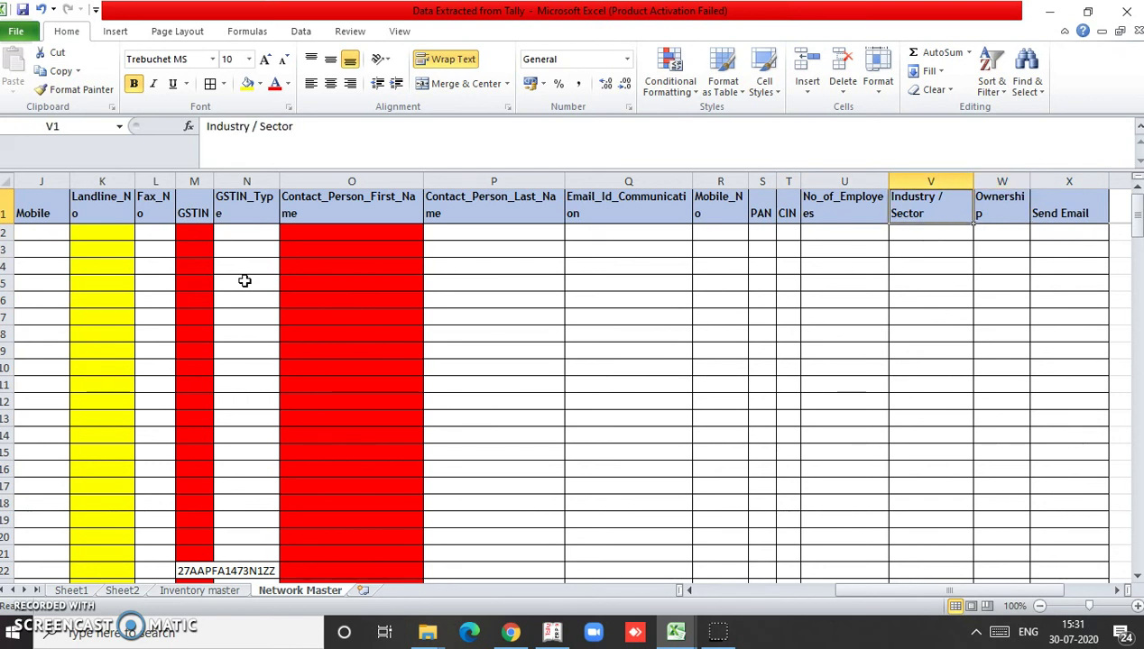
Go back through the Network Master column headers to Counter_Party_Name in A1.
{"action": "key", "text": "Left"}
{"action": "key", "text": "Left"}
{"action": "key", "text": "Left"}
{"action": "key", "text": "Left"}
{"action": "key", "text": "Left"}
{"action": "key", "text": "Left"}
{"action": "key", "text": "Left"}
{"action": "key", "text": "Left"}
{"action": "key", "text": "Left"}
{"action": "key", "text": "Left"}
{"action": "key", "text": "Left"}
{"action": "key", "text": "Left"}
{"action": "key", "text": "Left"}
{"action": "key", "text": "Left"}
{"action": "key", "text": "Left"}
{"action": "key", "text": "Left"}
{"action": "key", "text": "Left"}
{"action": "key", "text": "Left"}
{"action": "key", "text": "Left"}
{"action": "key", "text": "Left"}
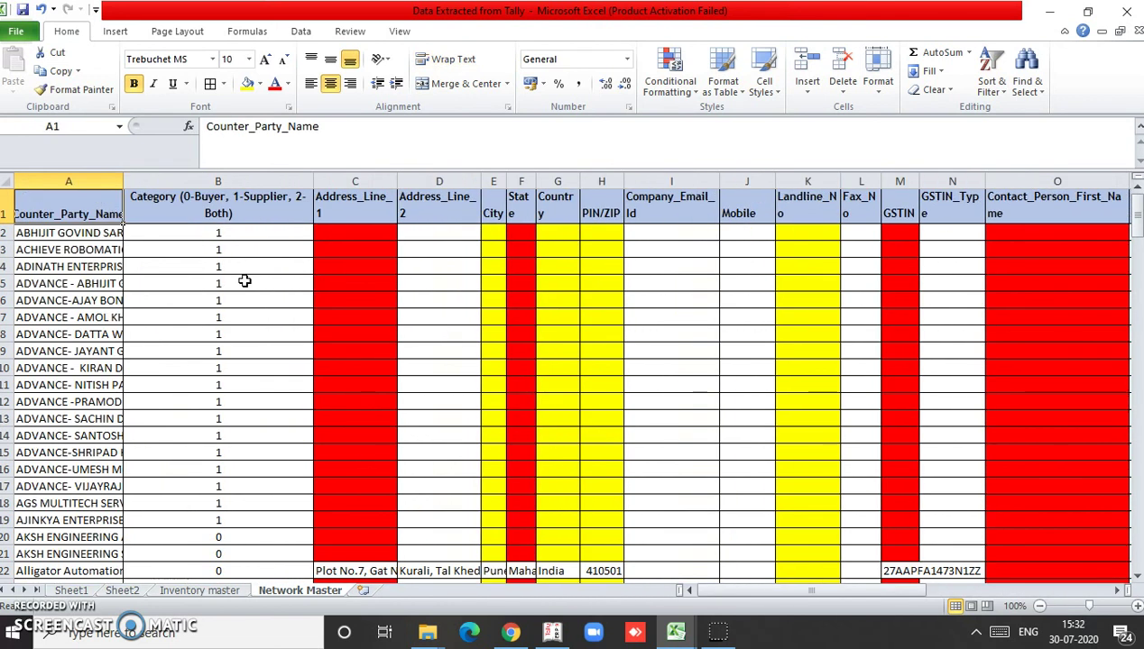